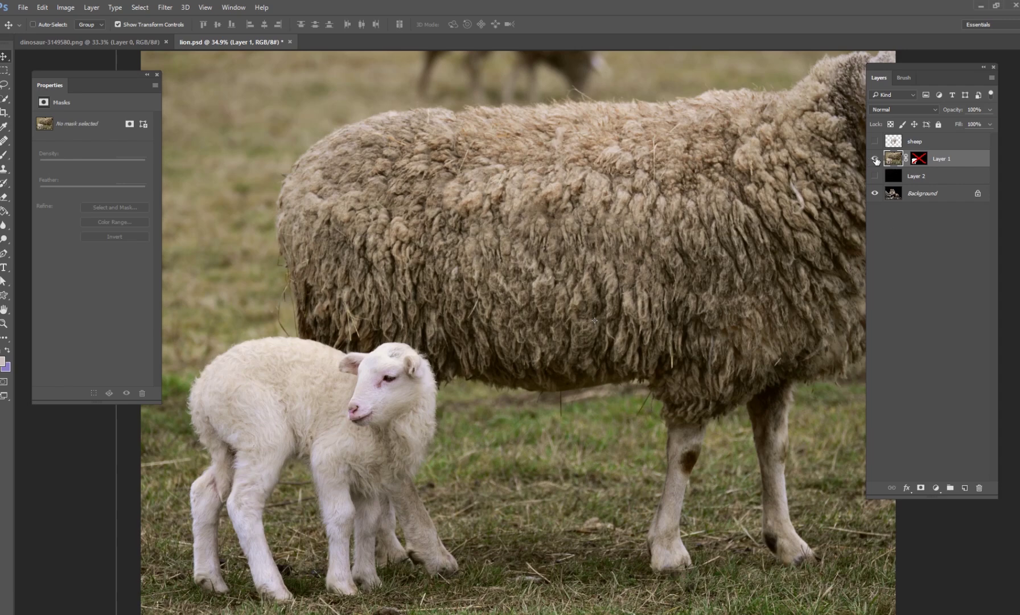
- Compare the sheep-photo Layer 1 on and off, leave it hidden, and show the cut-out lamb layer
left_click(874, 159)
left_click(939, 194)
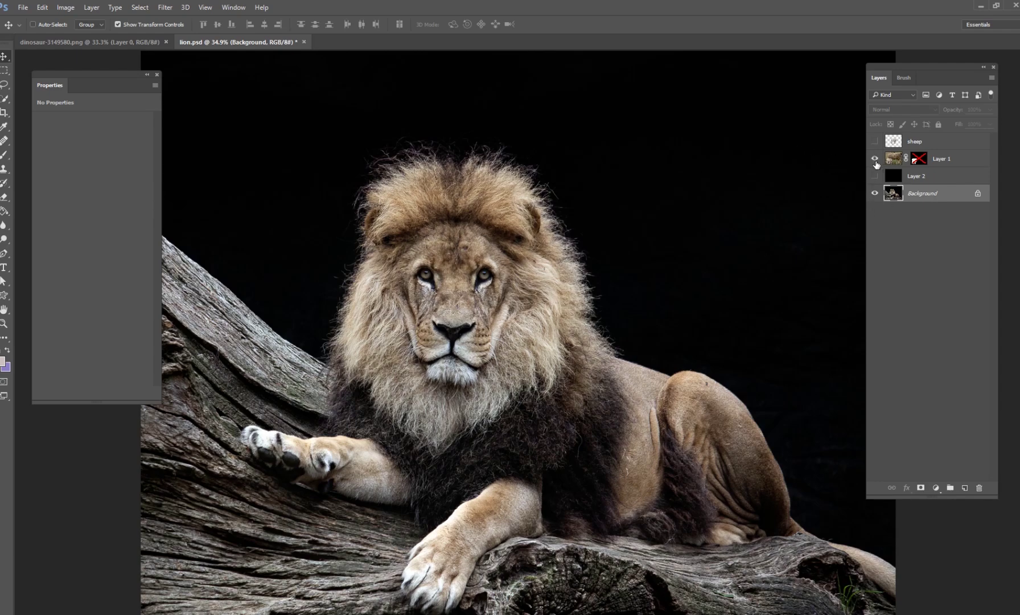
left_click(875, 158)
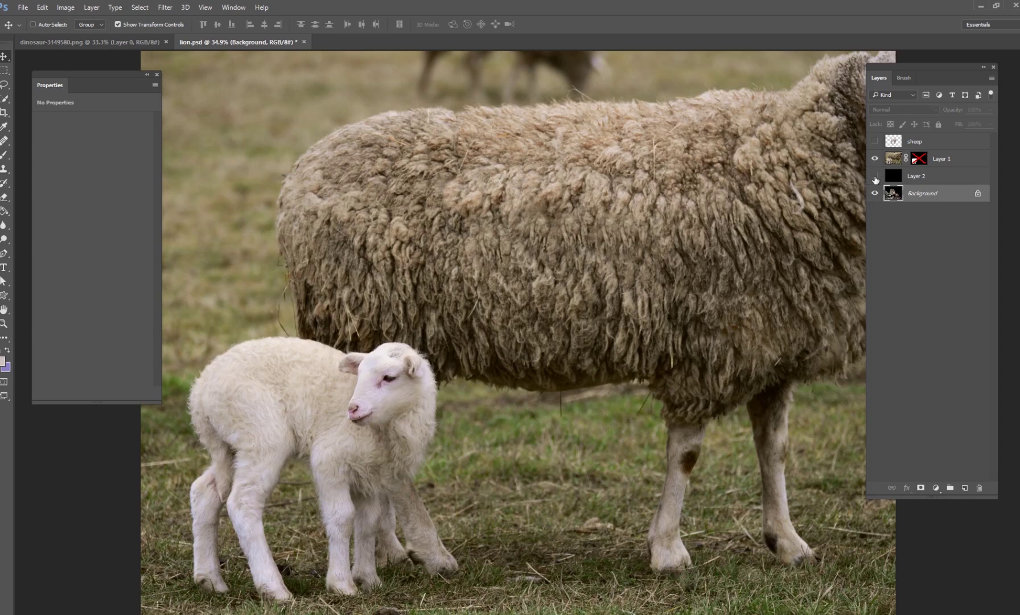
left_click(875, 158)
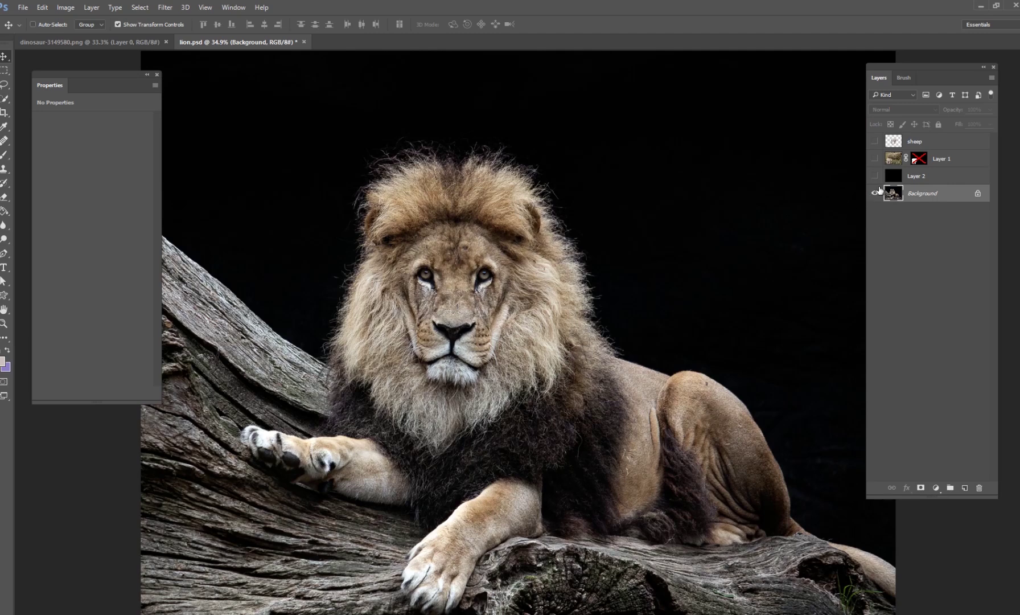
left_click(895, 159)
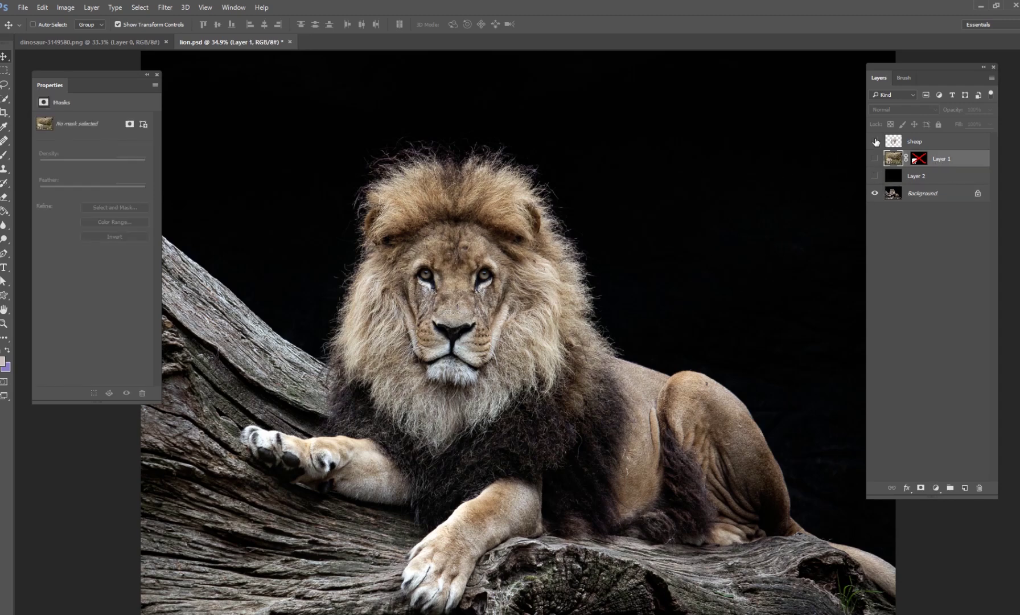
left_click(876, 142)
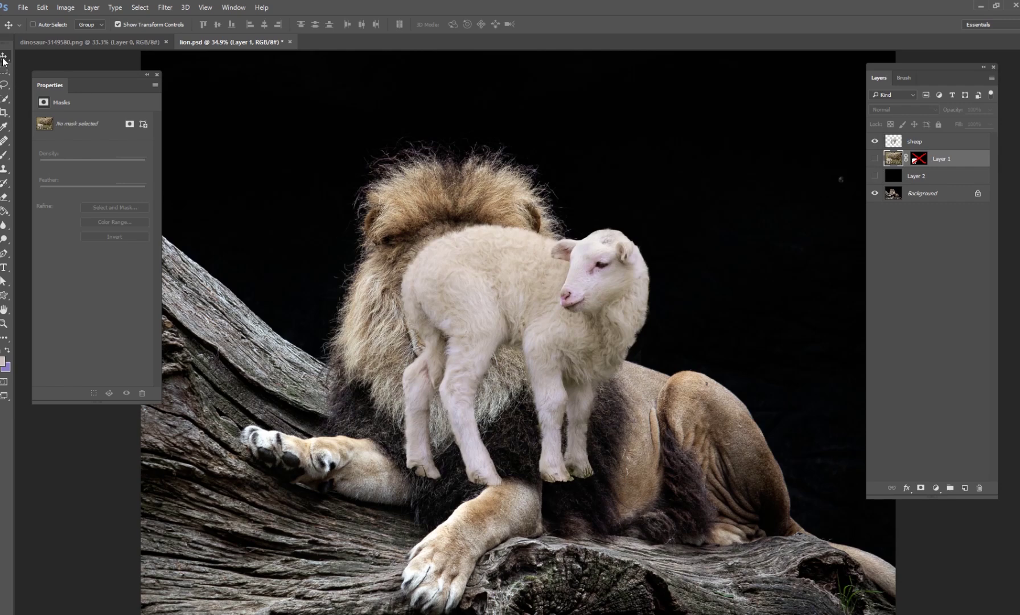
- Move the cut-out lamb up and right, off the lion's face
left_click(910, 141)
left_click_drag(544, 347, 618, 284)
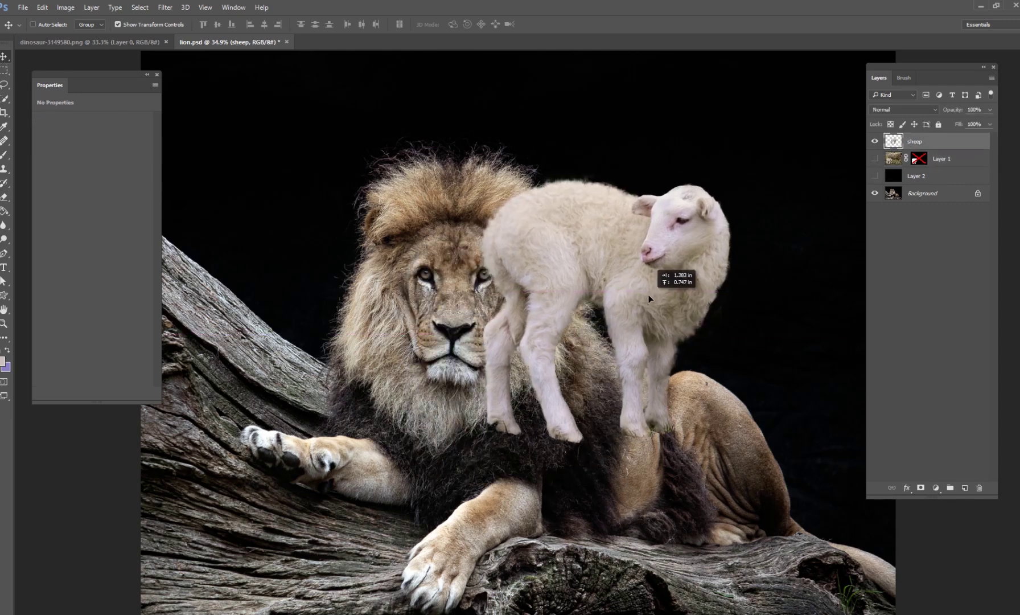
left_click_drag(581, 196, 629, 199)
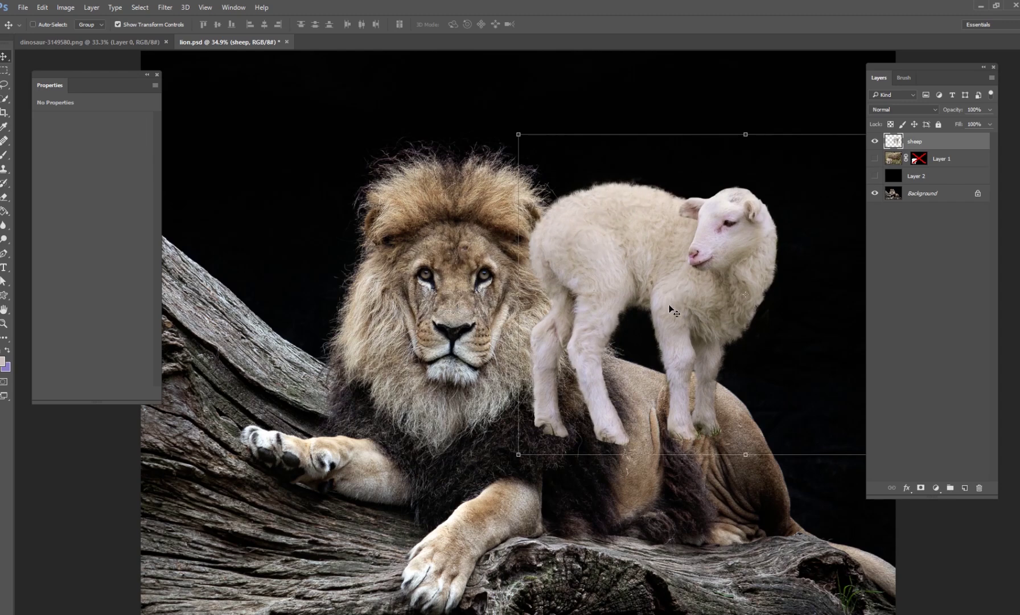
left_click_drag(647, 354, 558, 336)
left_click_drag(636, 320, 635, 325)
- Duplicate the sheep layer, position the copy on the lion, and hide the original
key("ctrl+j")
left_click_drag(699, 314, 531, 369)
left_click_drag(553, 324, 642, 310)
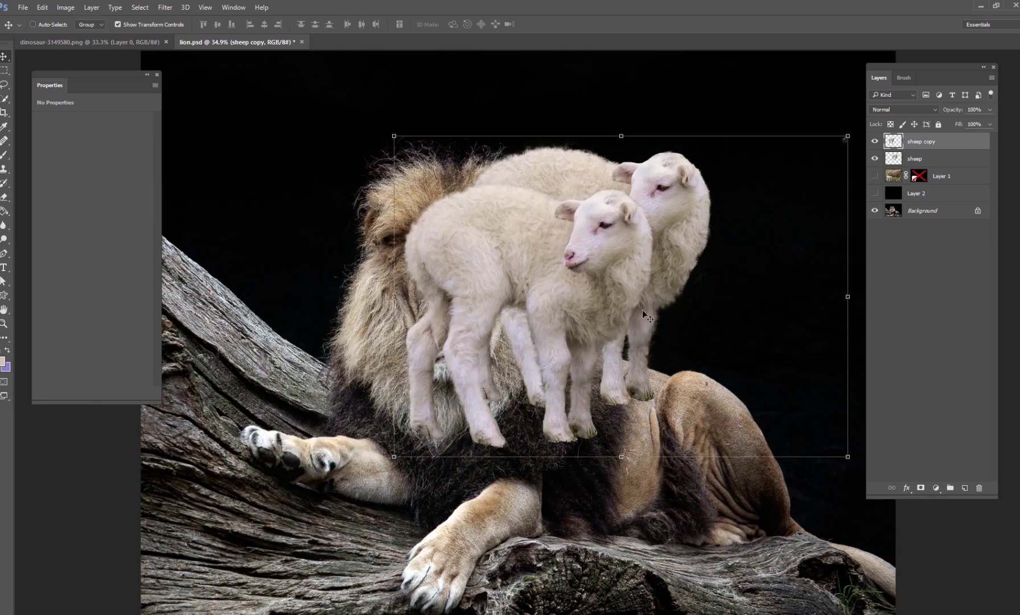
left_click(875, 159)
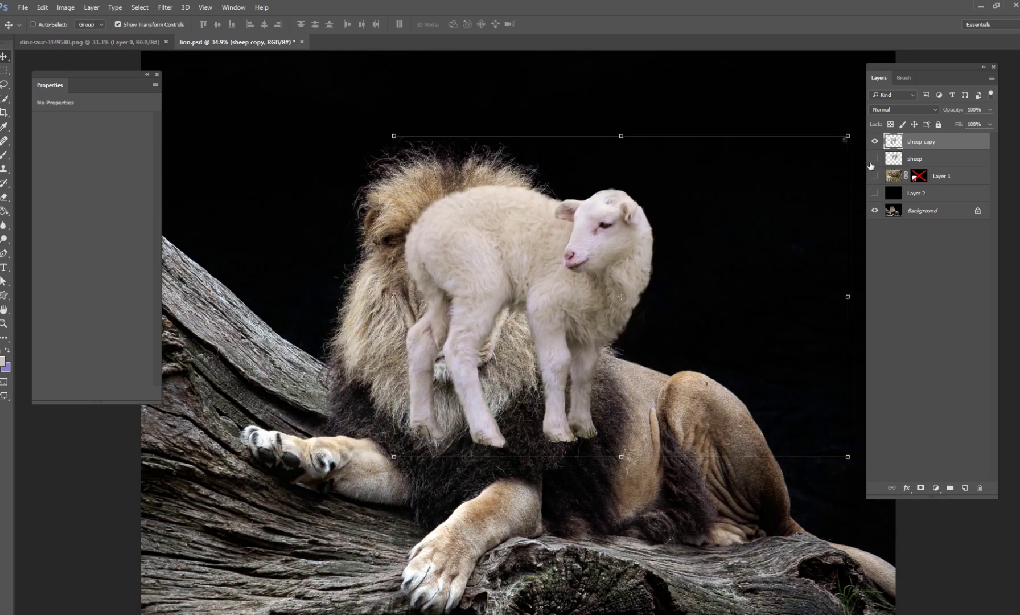
- Erase the stray speck in the dark background with the Eraser
left_click(4, 197)
right_click(640, 210)
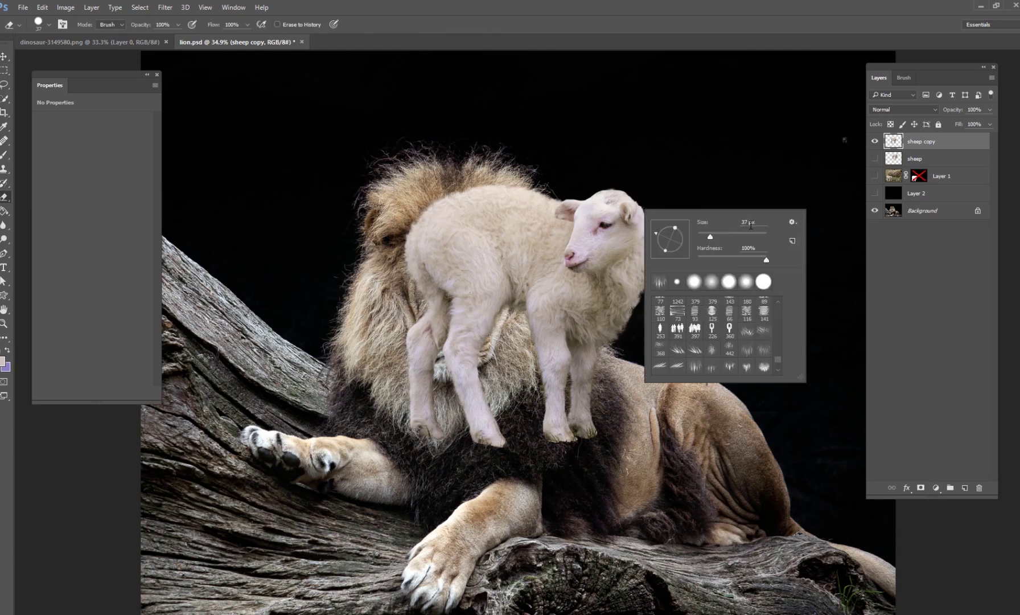
left_click(836, 141)
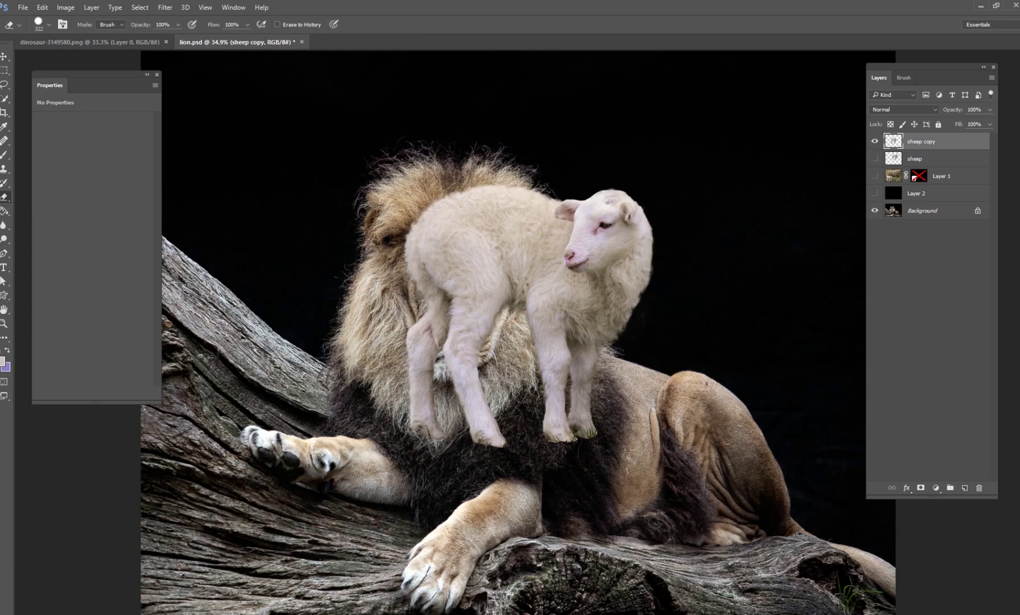
- Move the lamb copy onto the lion's back and scale it to about 72%
left_click(4, 56)
left_click_drag(581, 322, 716, 281)
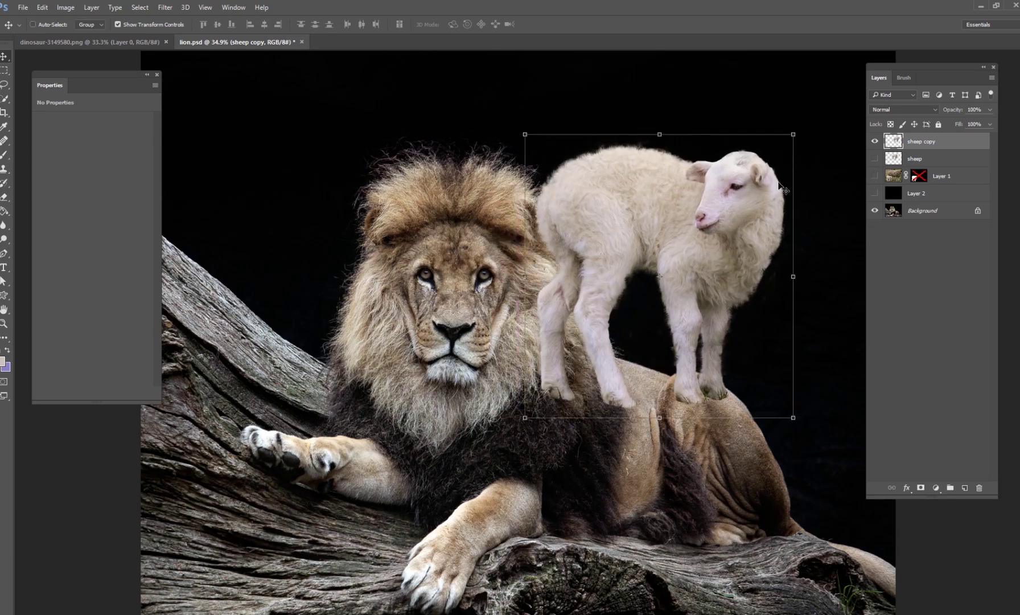
left_click_drag(714, 246, 665, 259)
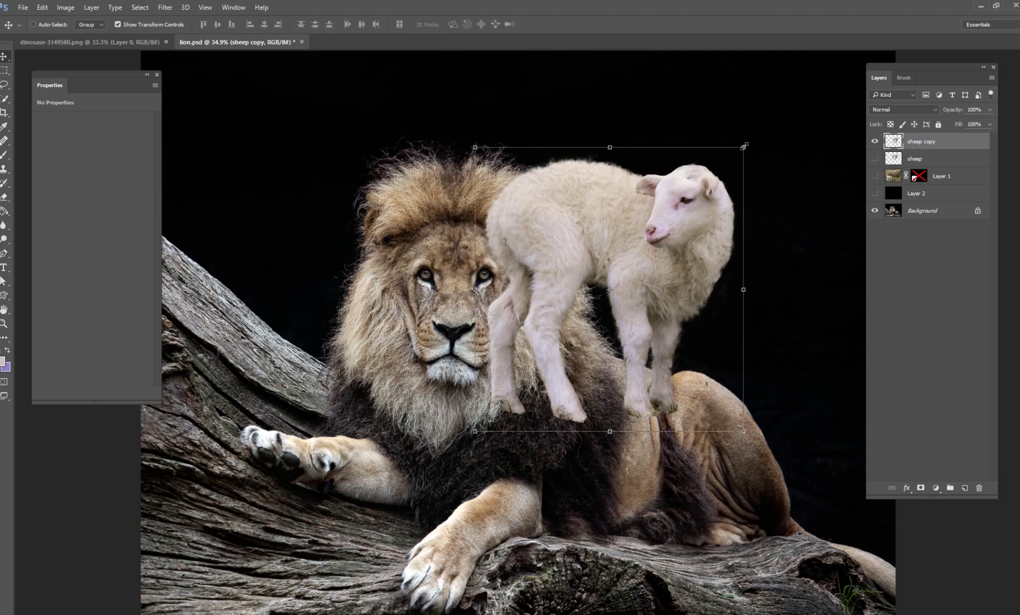
left_click_drag(744, 147, 667, 228)
left_click_drag(627, 258, 669, 235)
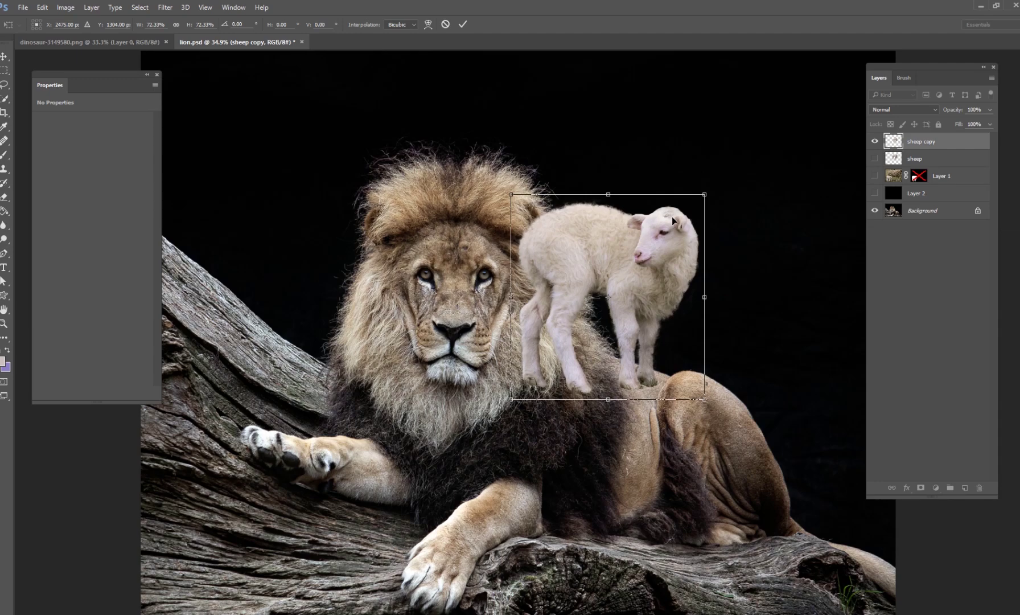
key("ctrl+plus")
- Rescale the lamb copy to about 74%, tilt it 1.5° onto the lion's back, and commit
left_click_drag(733, 389, 726, 381)
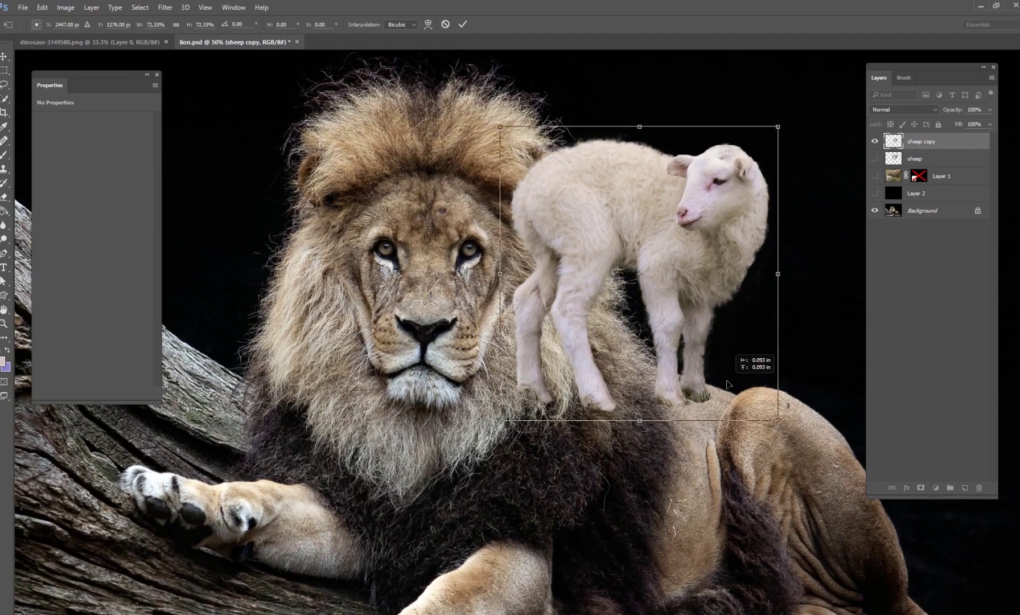
left_click_drag(777, 420, 831, 380)
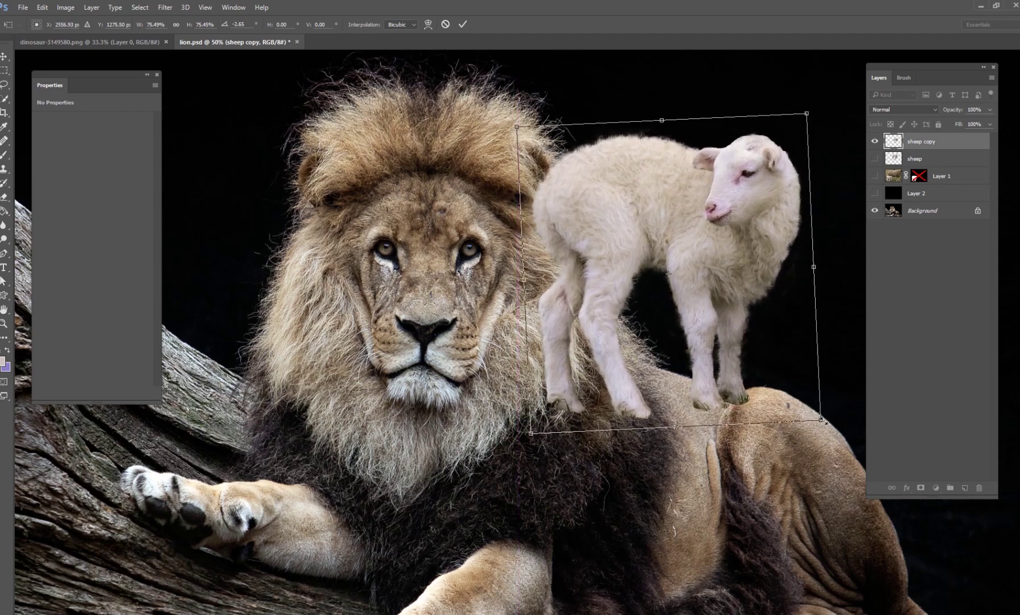
left_click_drag(821, 422, 783, 394)
left_click_drag(822, 360, 785, 379)
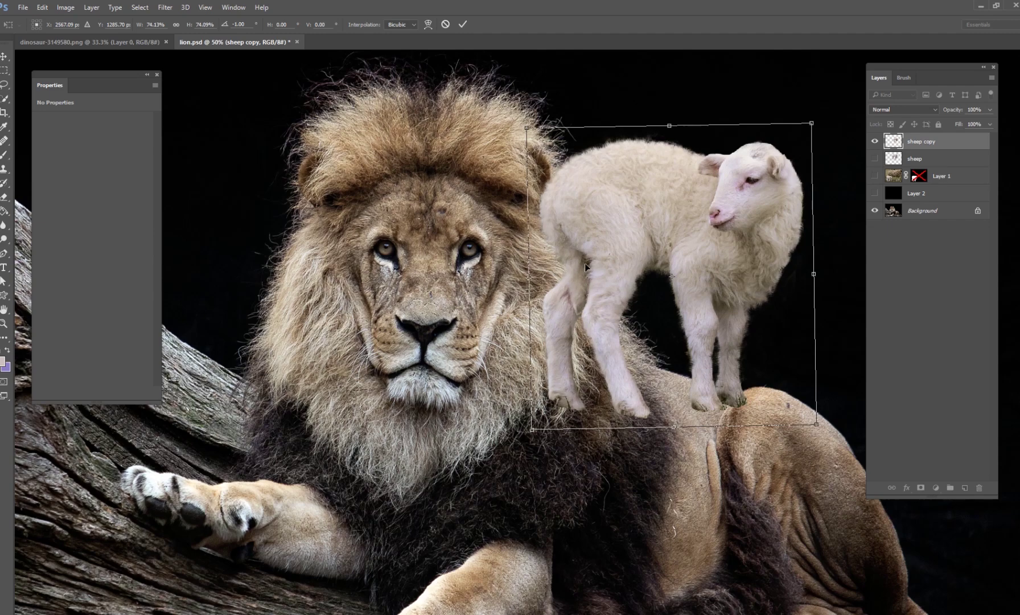
left_click_drag(572, 282, 716, 332)
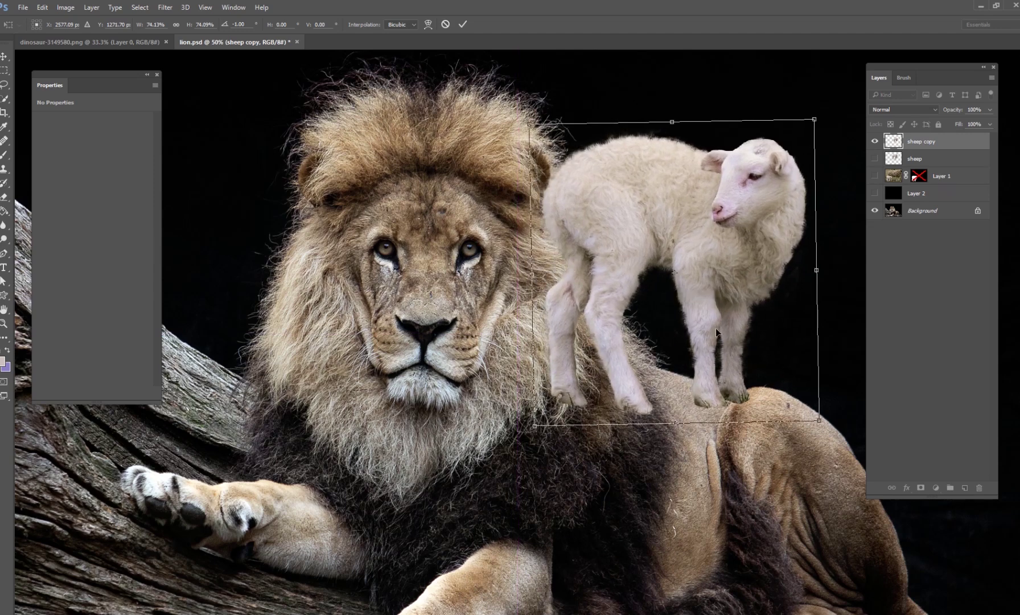
mouse_move(836, 423)
left_mouse_down()
mouse_move(854, 417)
mouse_move(830, 442)
left_mouse_up()
left_click_drag(784, 402, 816, 429)
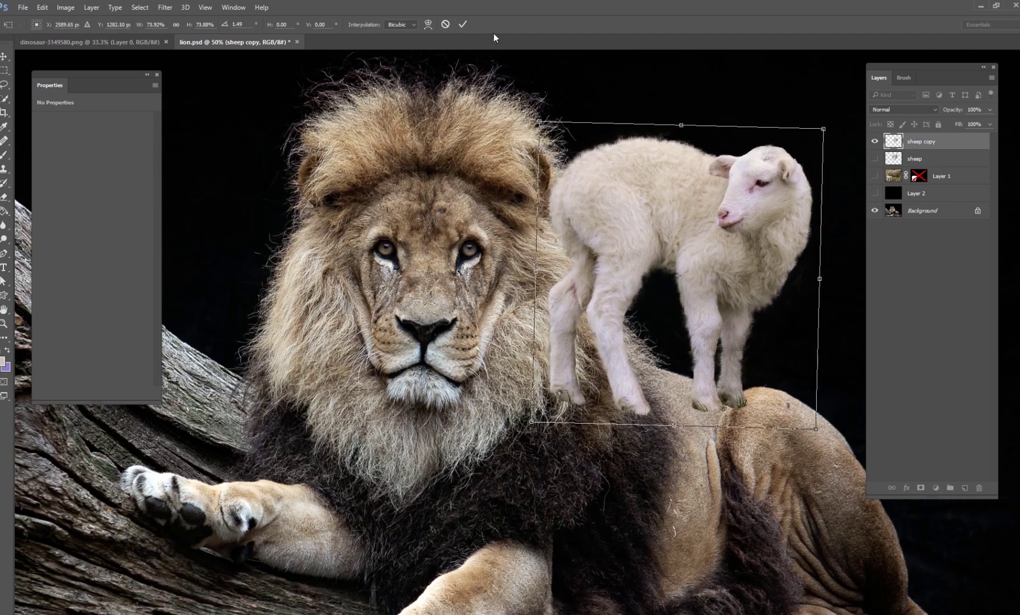
left_click(463, 24)
- Add a layer mask to the lamb copy and paint black over the rear hoof's bottom
key("ctrl+1")
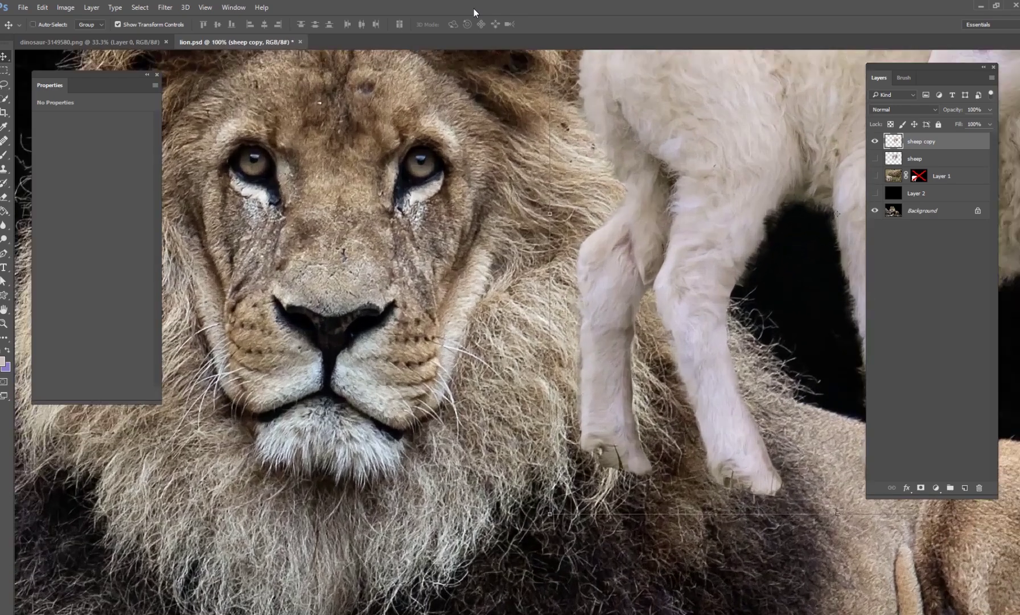
left_click_drag(963, 504, 553, 370)
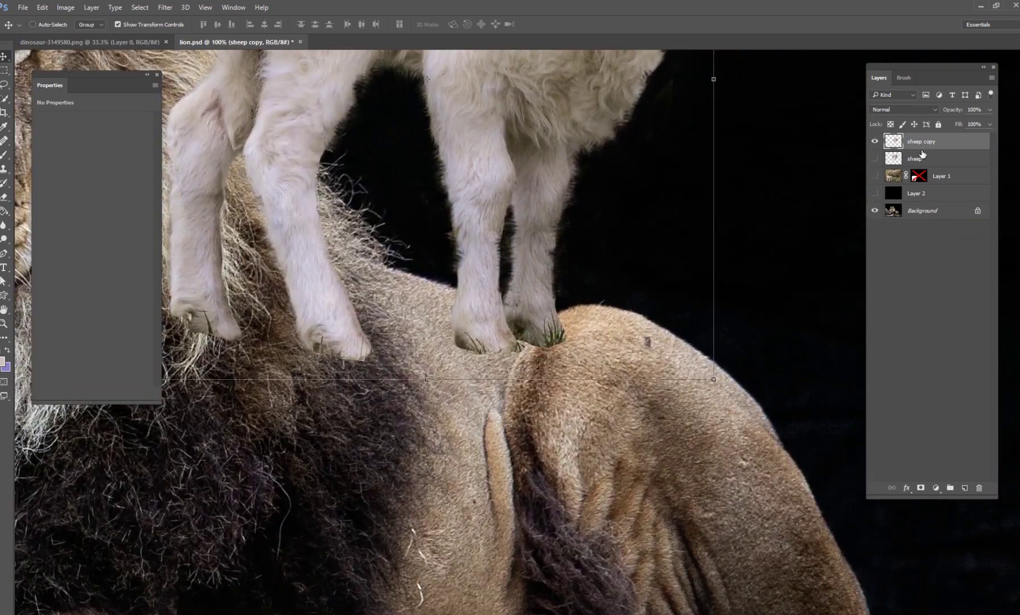
left_click(920, 488)
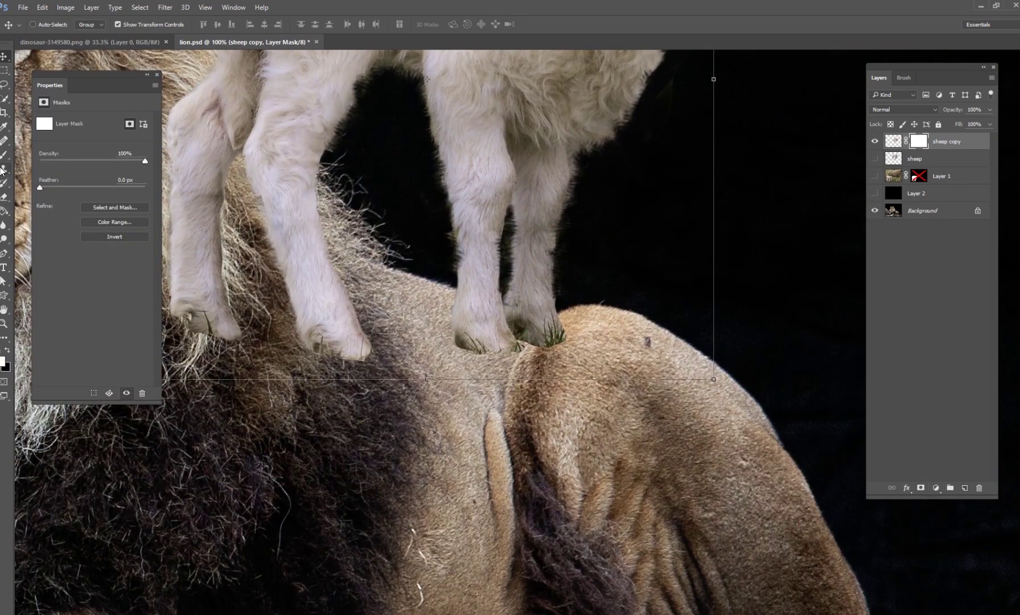
left_click(4, 155)
right_click(561, 377)
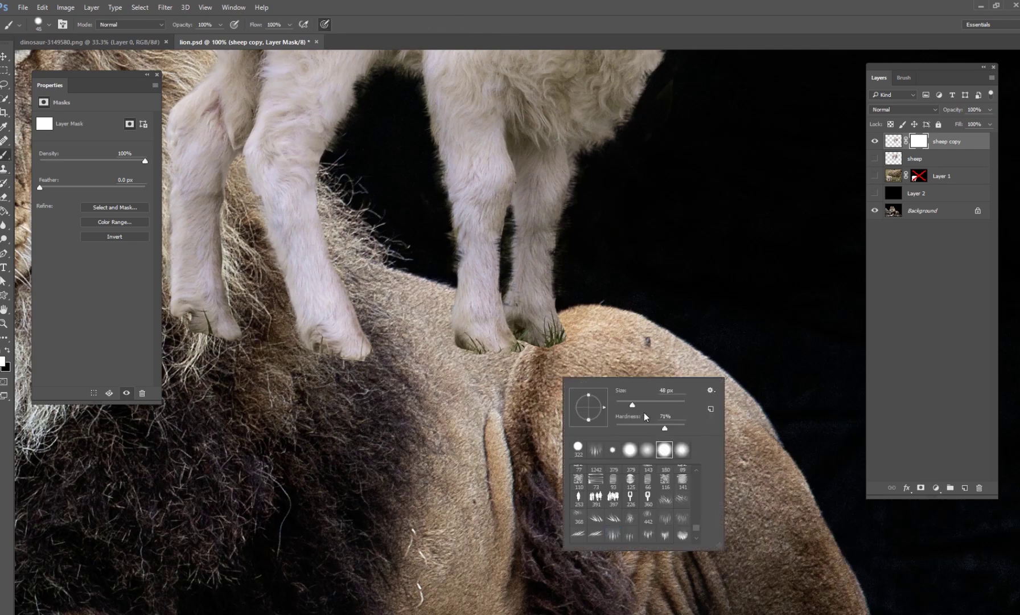
left_click(549, 352)
key("x")
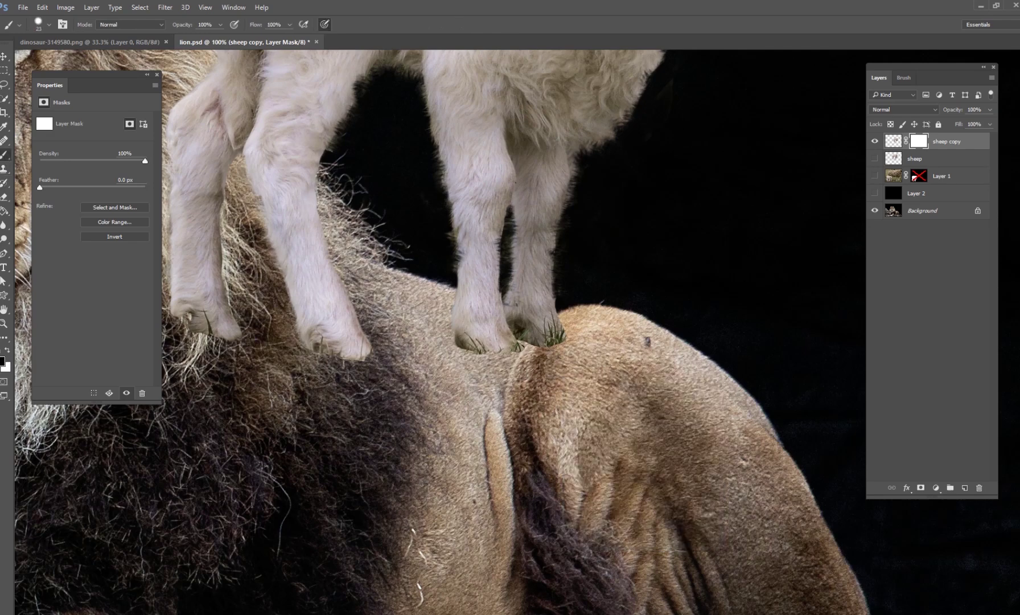
mouse_move(549, 345)
left_mouse_down()
mouse_move(534, 348)
mouse_move(564, 331)
left_mouse_up()
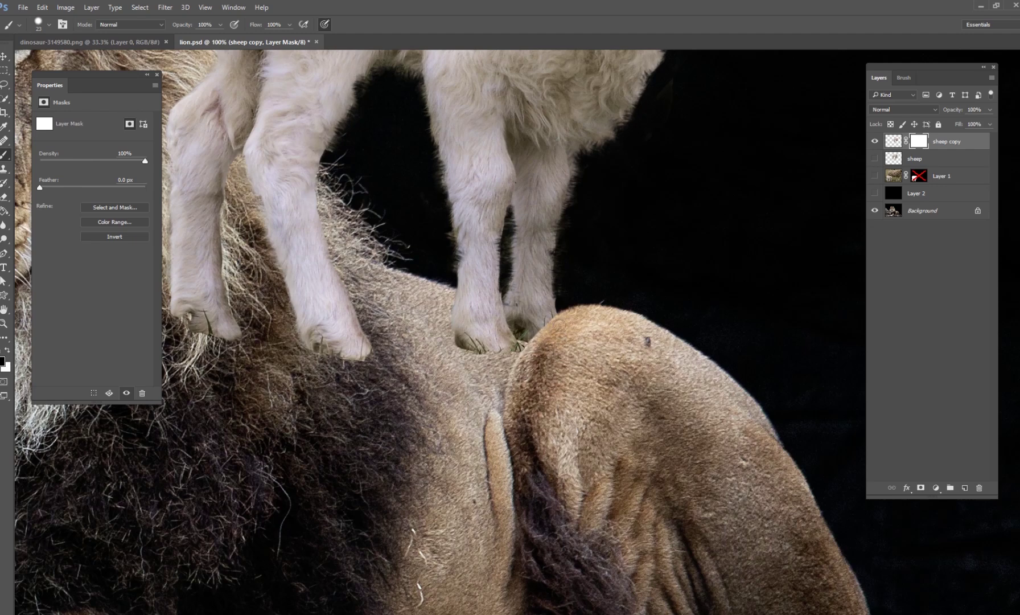
- Compare the lamb copy on and off at 50% zoom, leave it hidden, and select Background
key("ctrl+0")
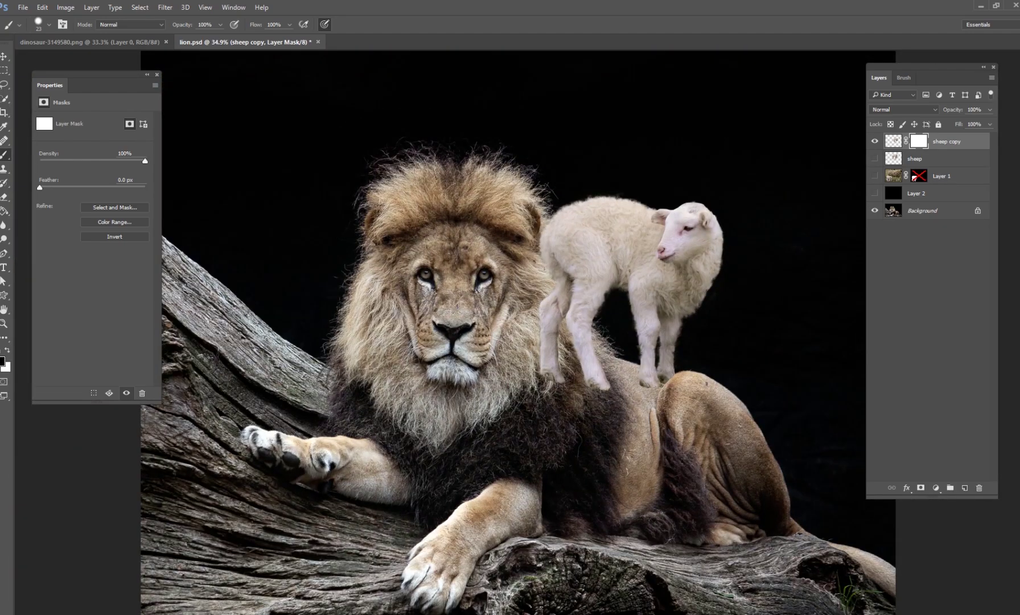
key("ctrl+plus")
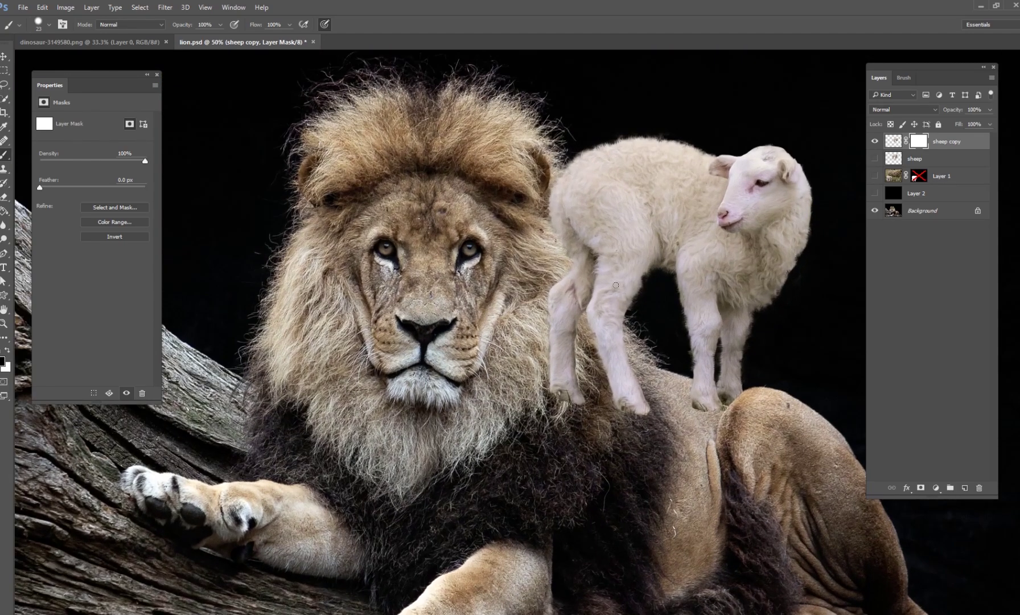
left_click(875, 141)
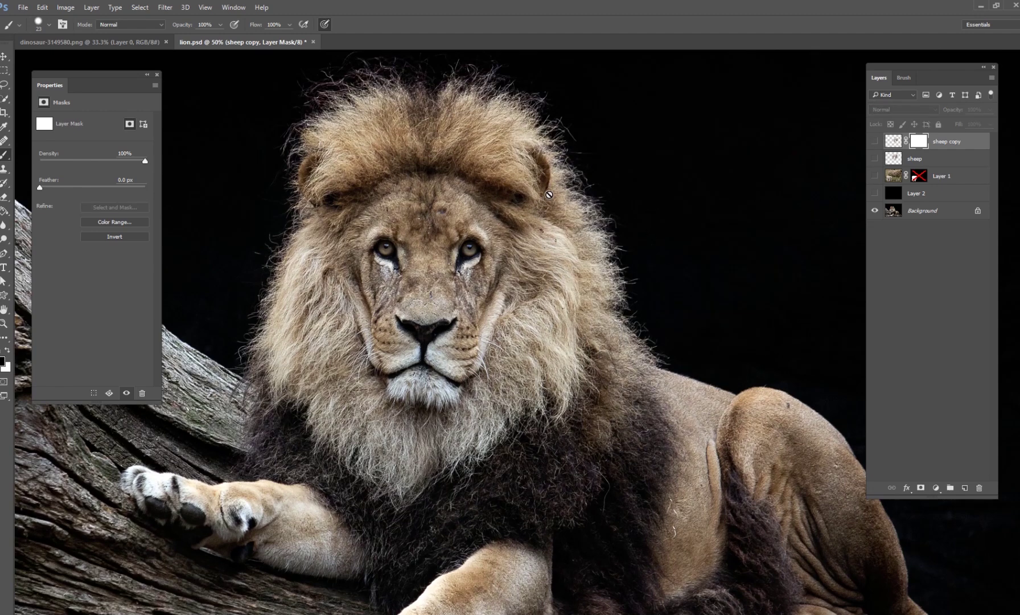
left_click(875, 141)
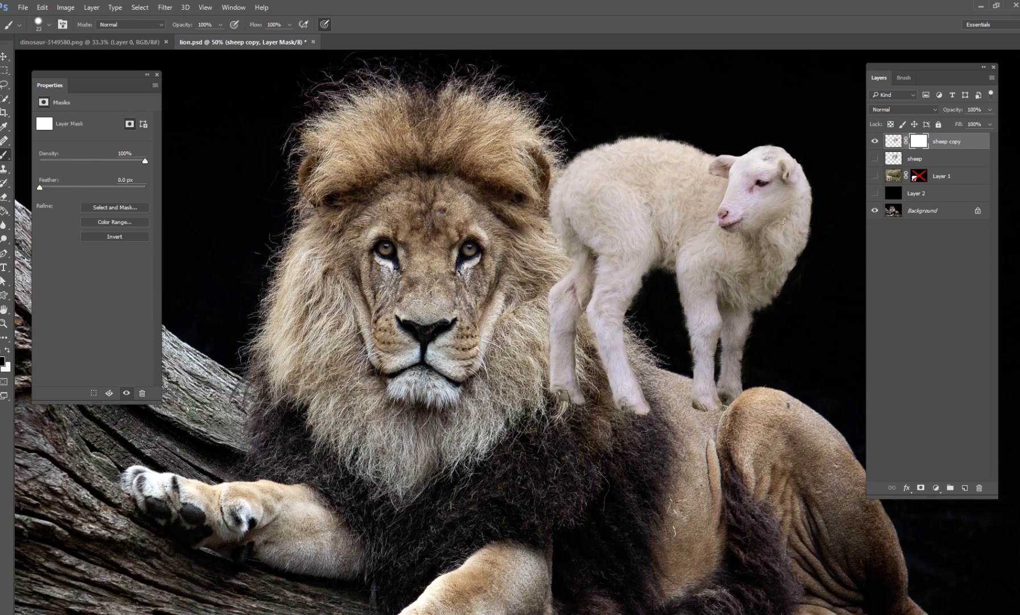
left_click(875, 141)
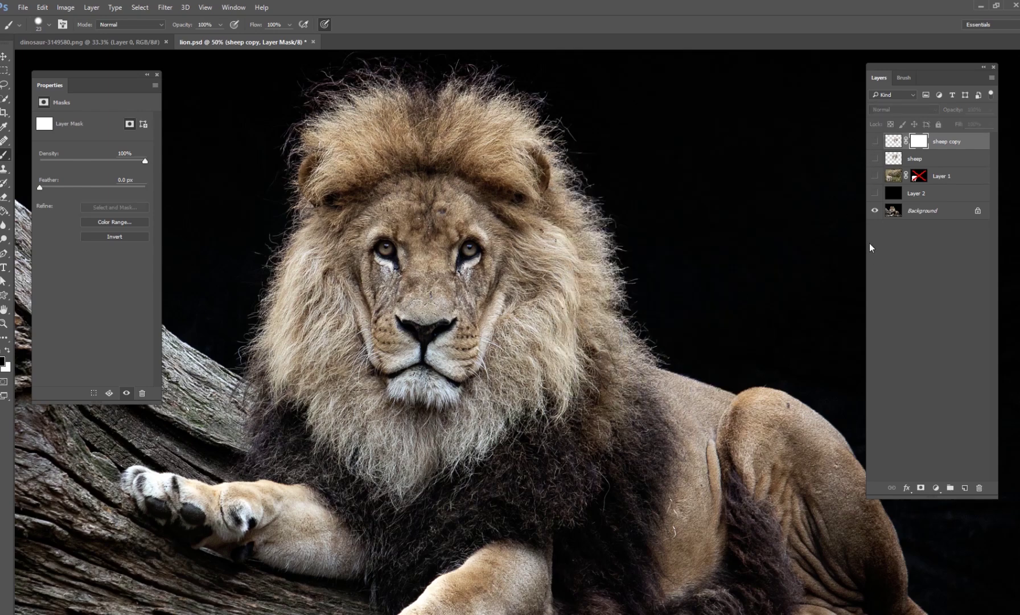
left_click(924, 211)
- Open the Channels panel and delete the old Red copy channel
left_click(257, 7)
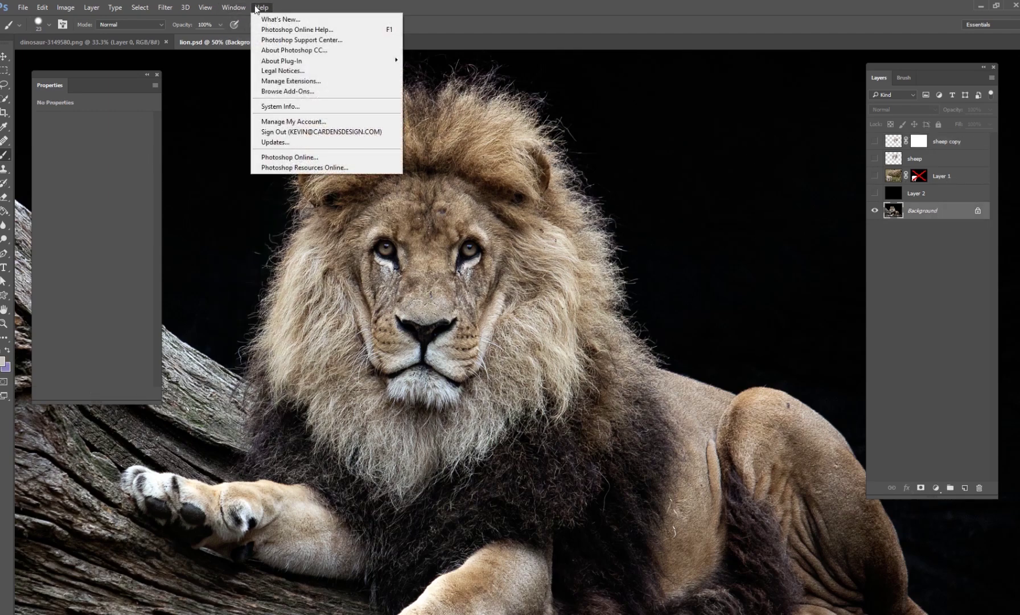
mouse_move(233, 8)
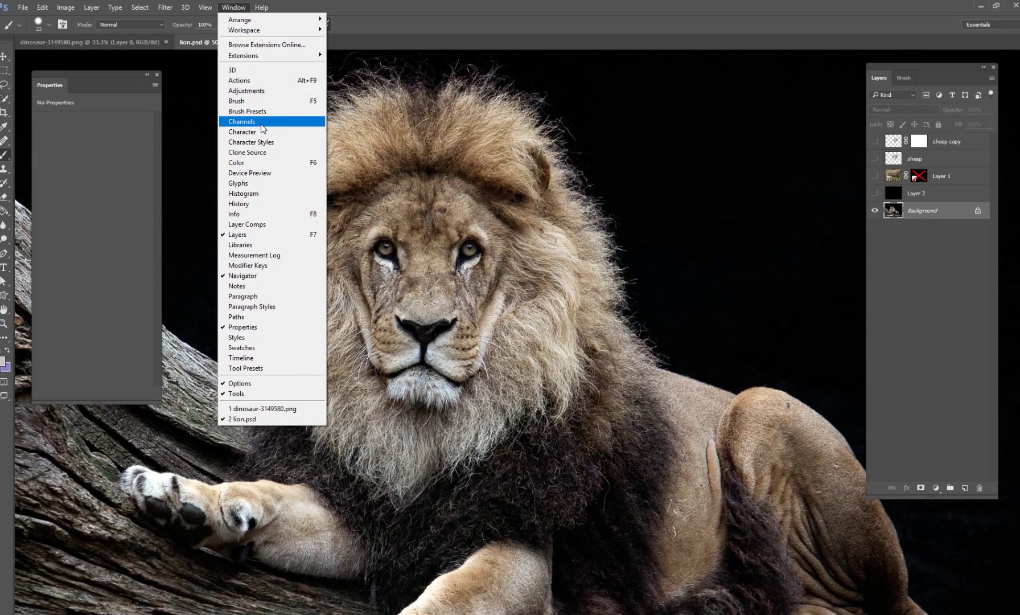
left_click(262, 122)
left_click_drag(229, 154, 242, 144)
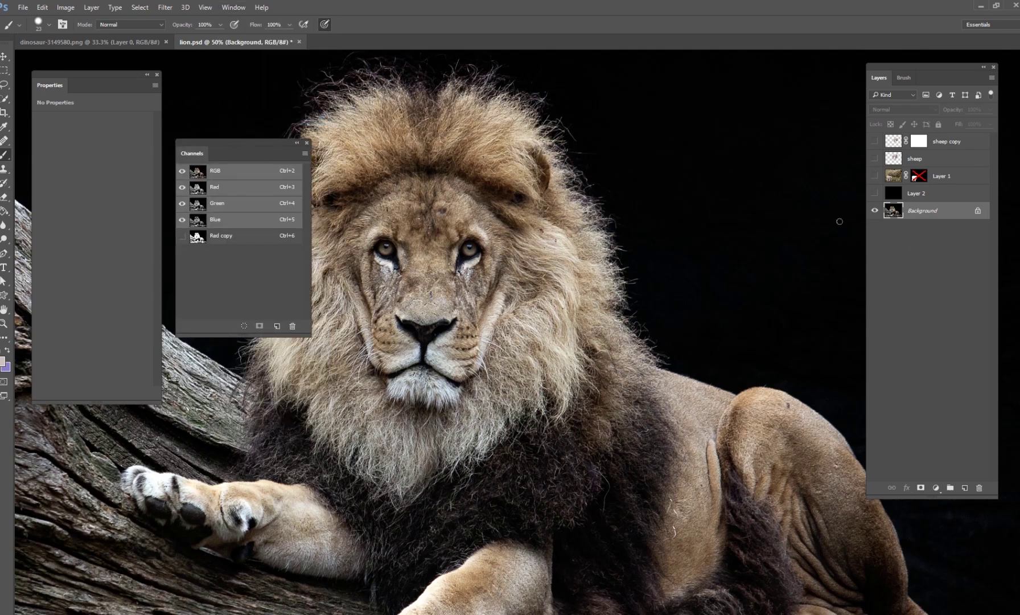
left_click(243, 238)
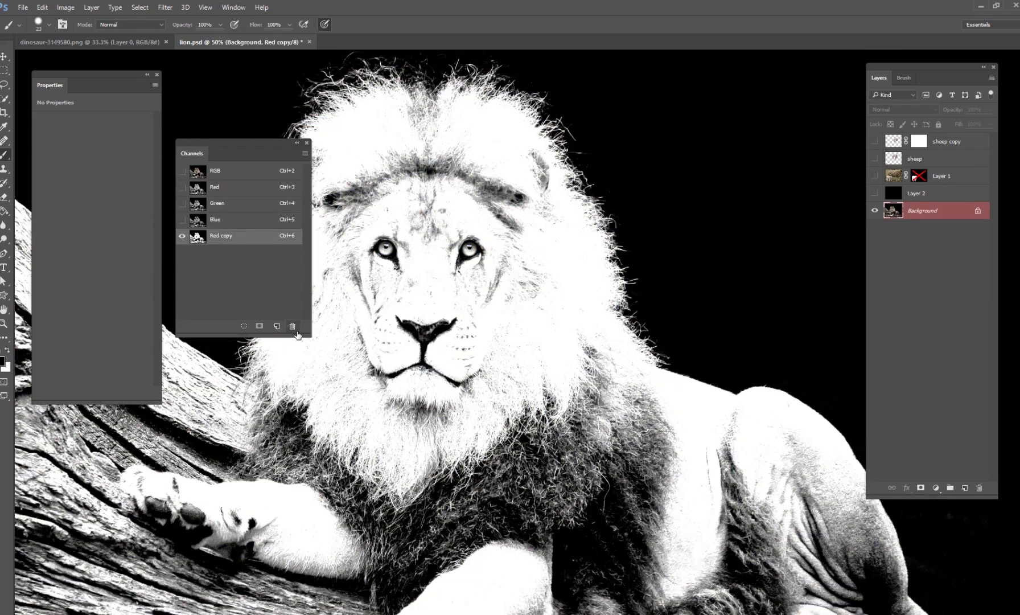
left_click(292, 326)
left_click(467, 233)
- Compare the Red, Green and Blue channels, then duplicate the Red channel into a new Red copy
left_click(240, 192)
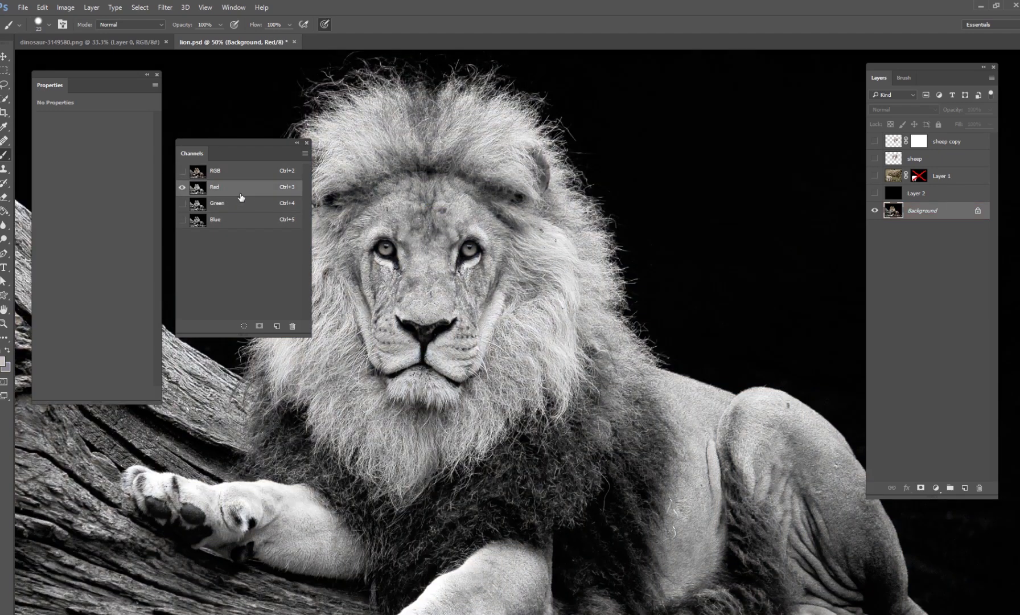
left_click(219, 205)
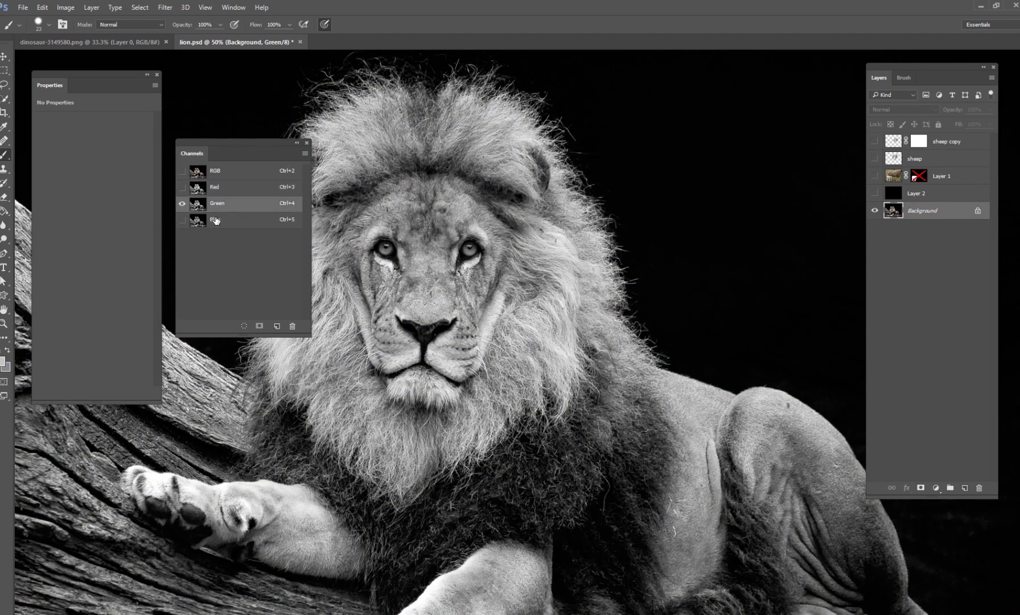
left_click(217, 220)
left_click(216, 190)
left_click(217, 205)
key("ctrl+3")
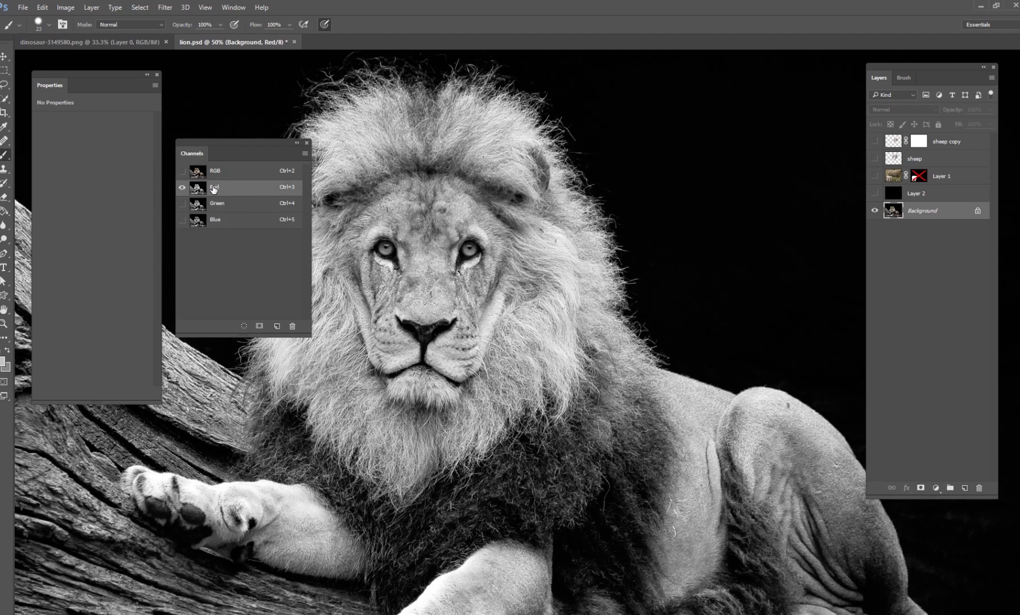
left_click_drag(214, 189, 277, 325)
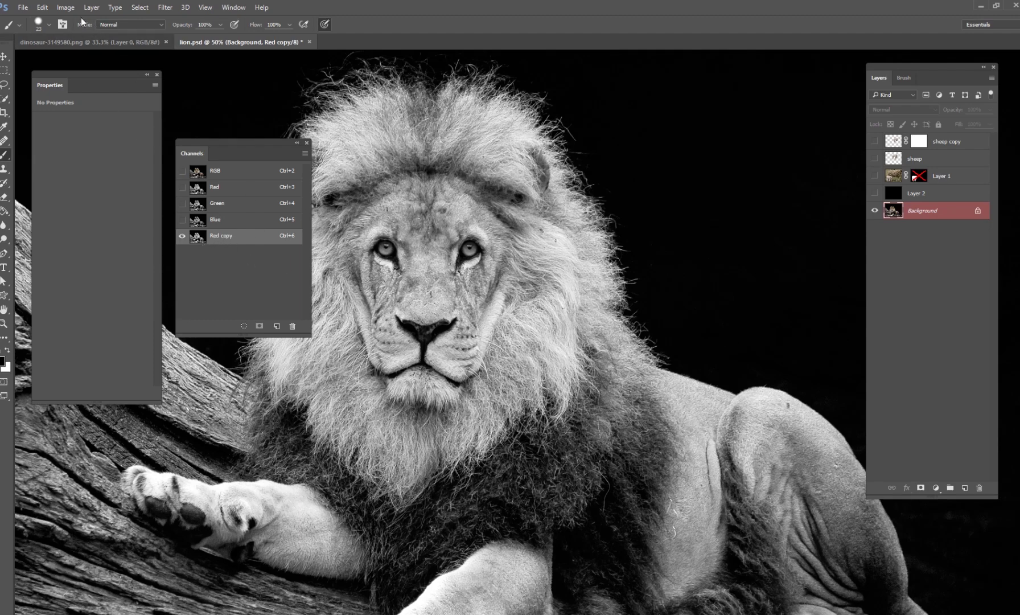
left_click(66, 7)
- Apply Levels to the Red copy channel with input levels 15, 1.00 and 112
mouse_move(82, 36)
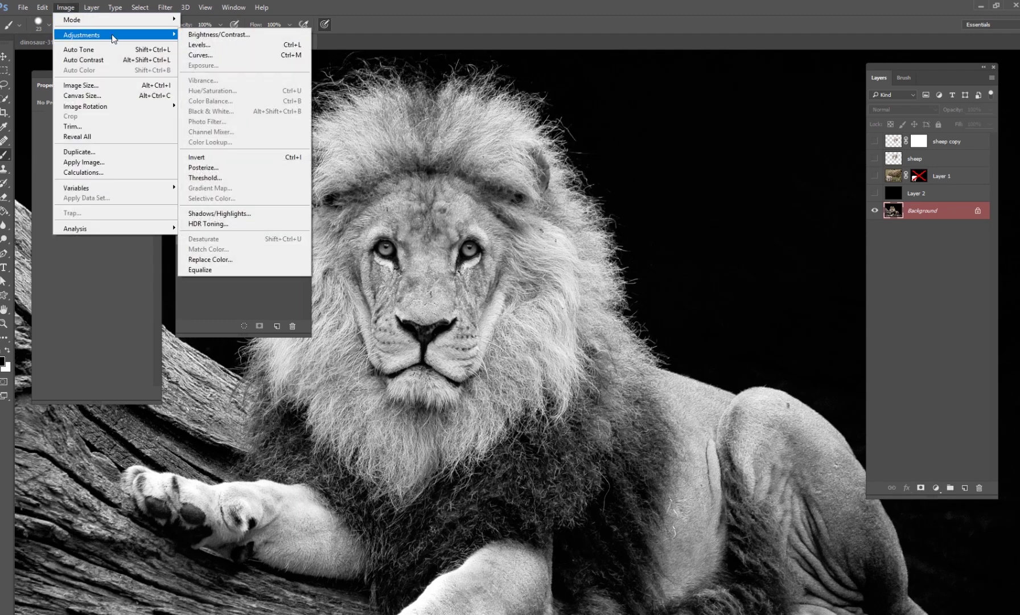
left_click(198, 46)
left_click_drag(218, 276, 462, 294)
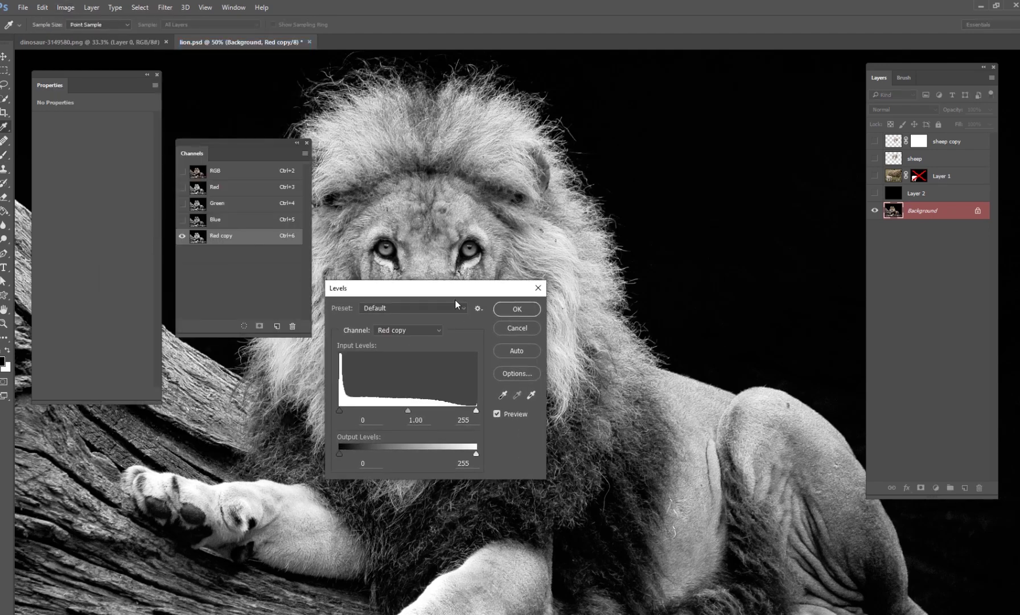
left_click_drag(492, 289, 544, 284)
left_click_drag(529, 407, 496, 408)
left_click_drag(512, 287, 327, 329)
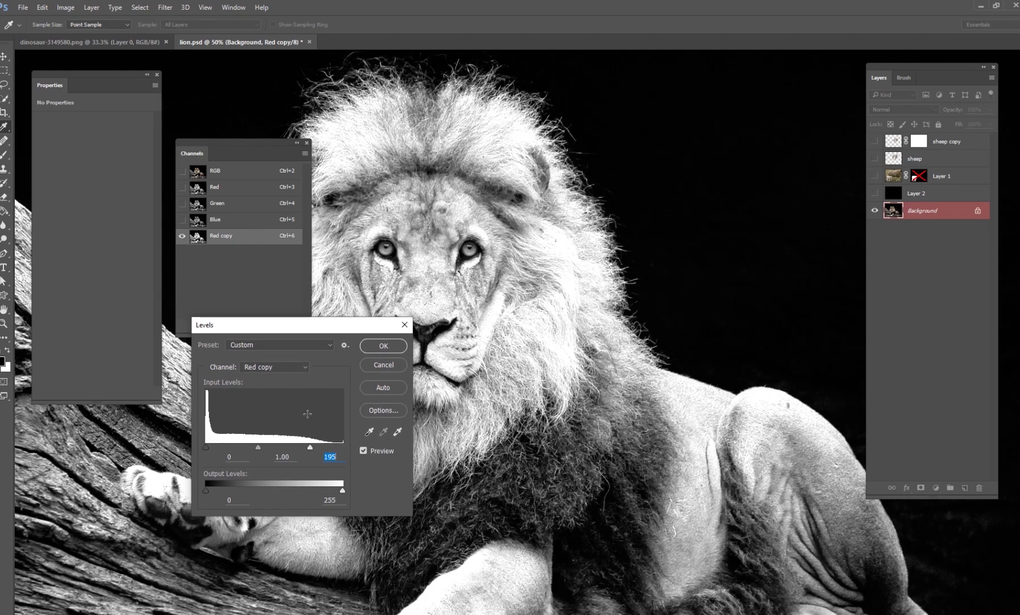
left_click_drag(311, 450, 257, 448)
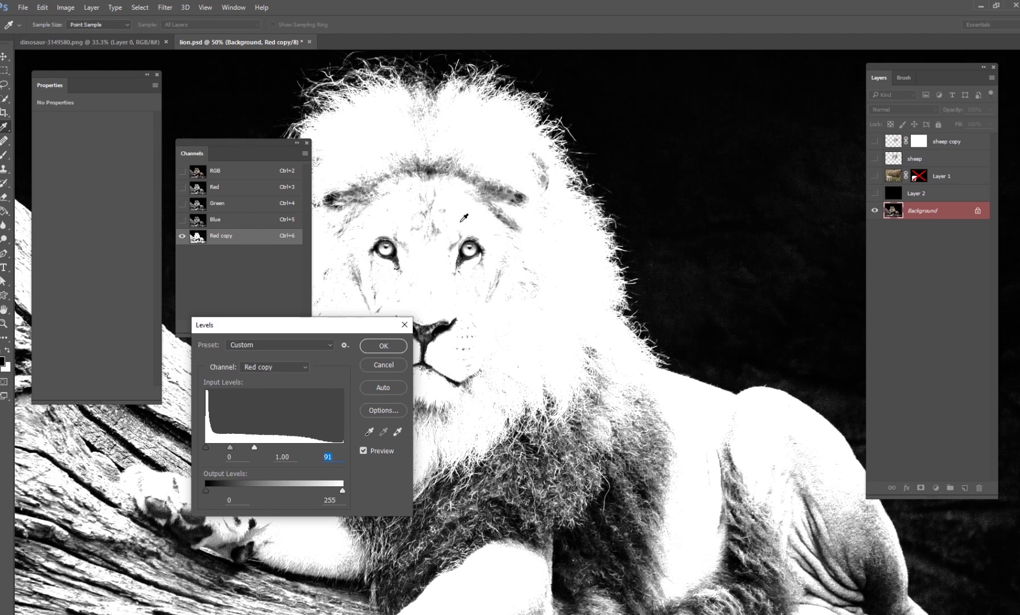
left_click_drag(303, 331, 329, 320)
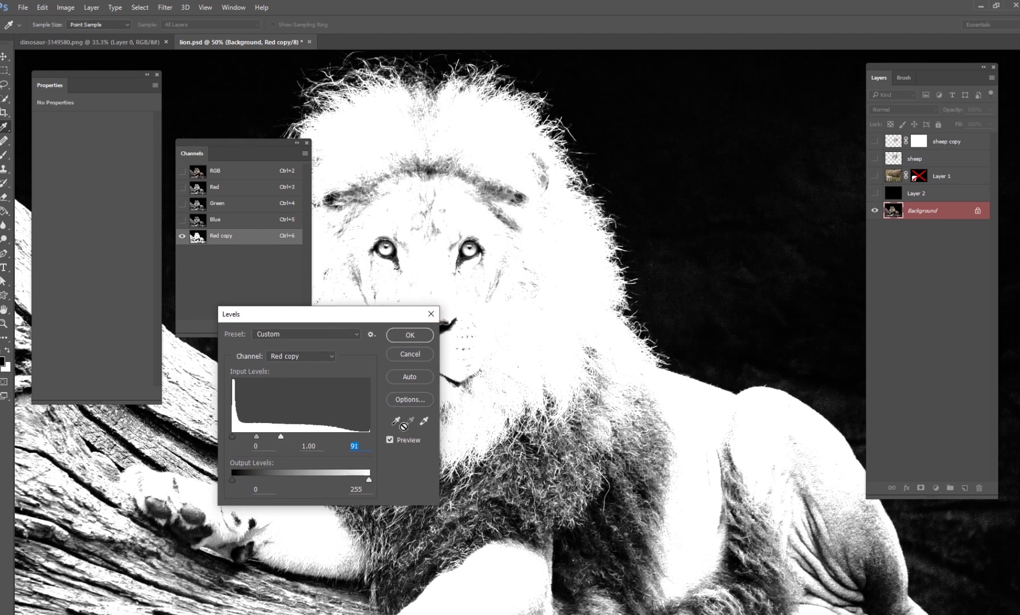
left_click_drag(292, 439, 241, 440)
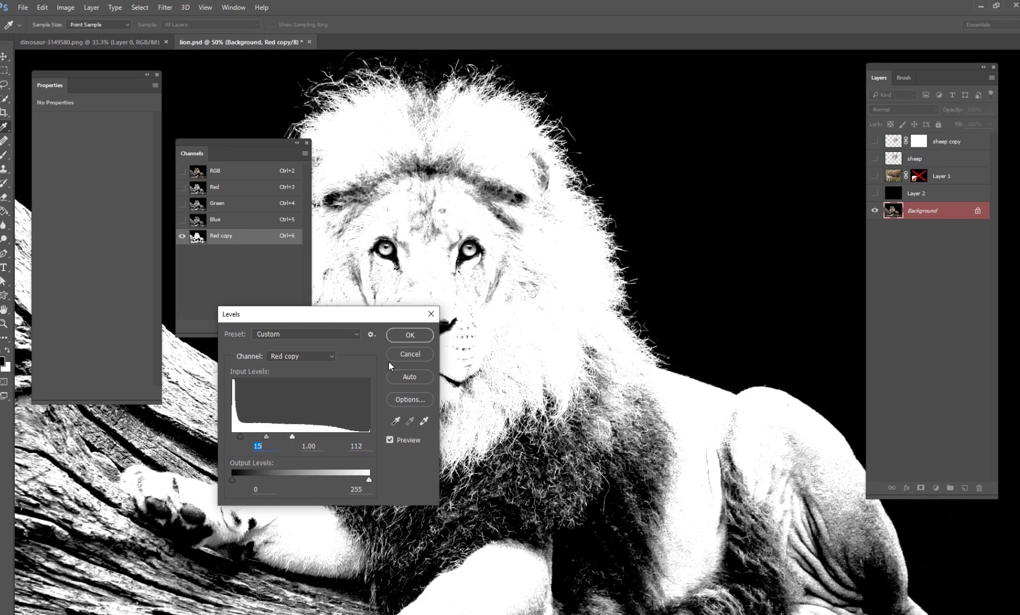
left_click(410, 335)
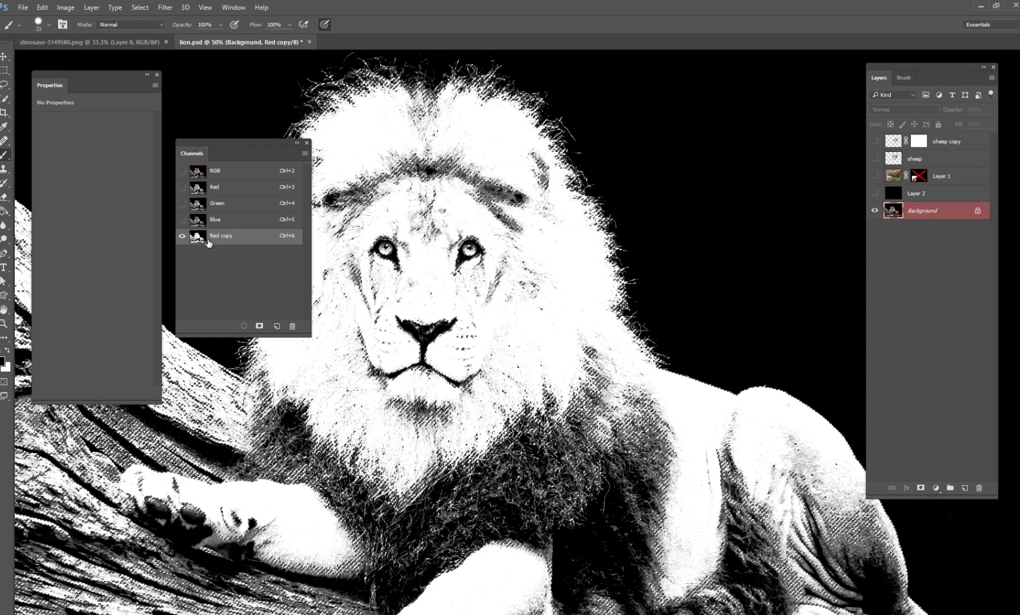
- Show the sheep copy layer, return to the RGB composite, and target its mask
left_click(874, 141)
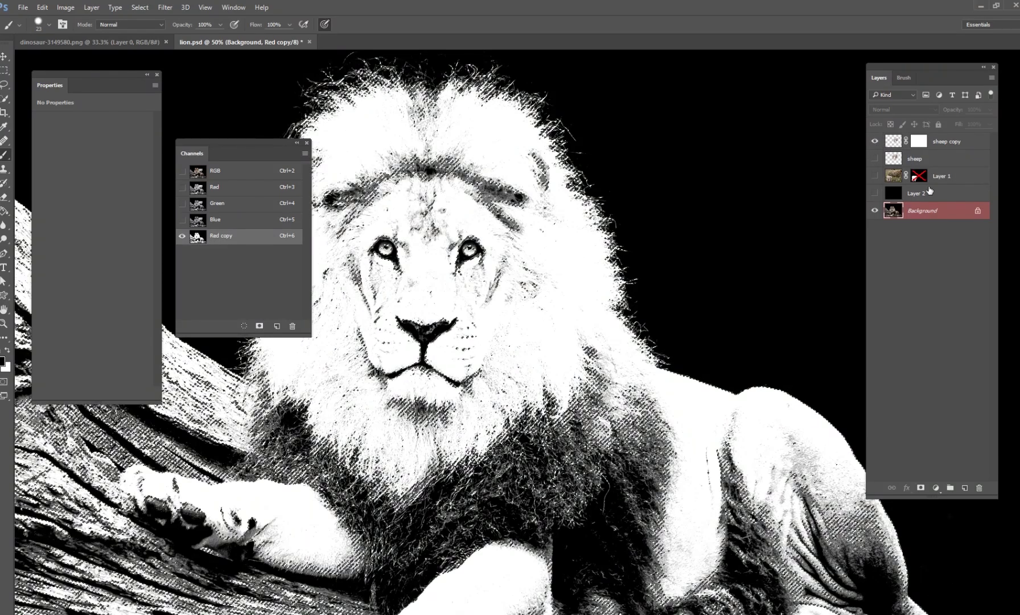
left_click(905, 199)
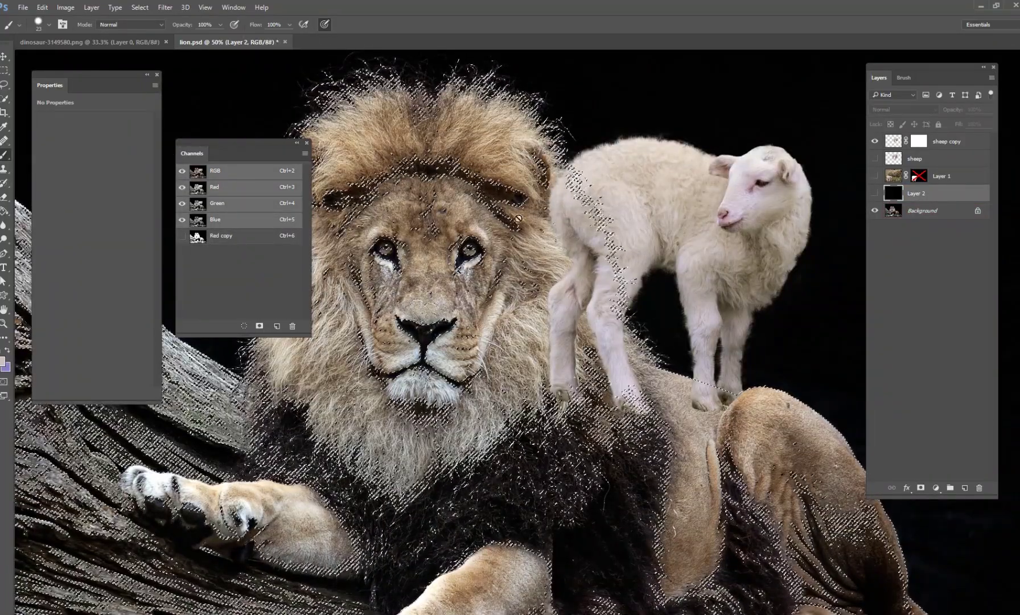
left_click(919, 141)
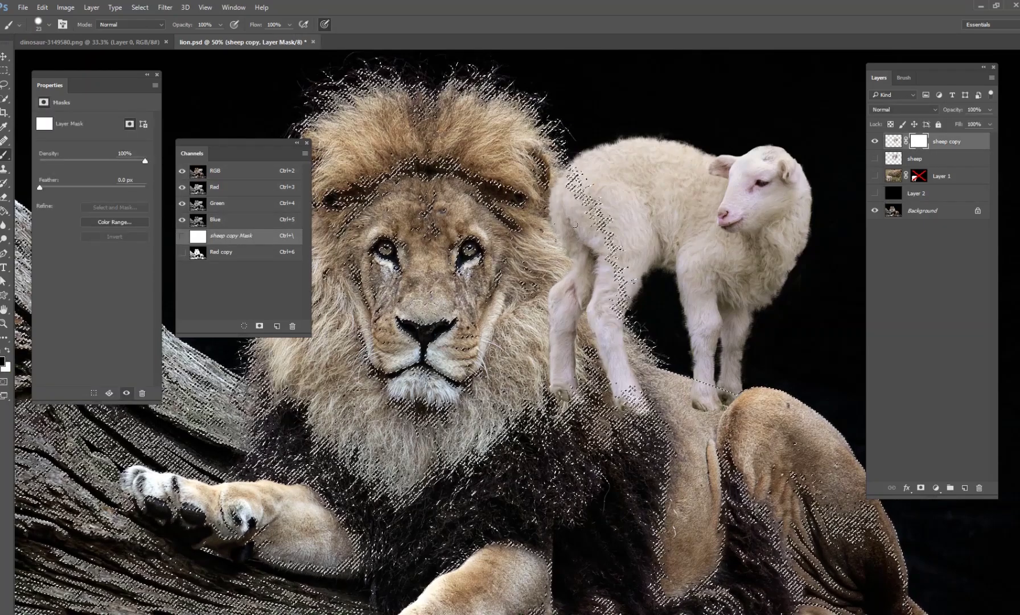
- With a soft 464 px brush, mask out the lamb's rear and fill the lion selection black, then deselect
right_click(507, 264)
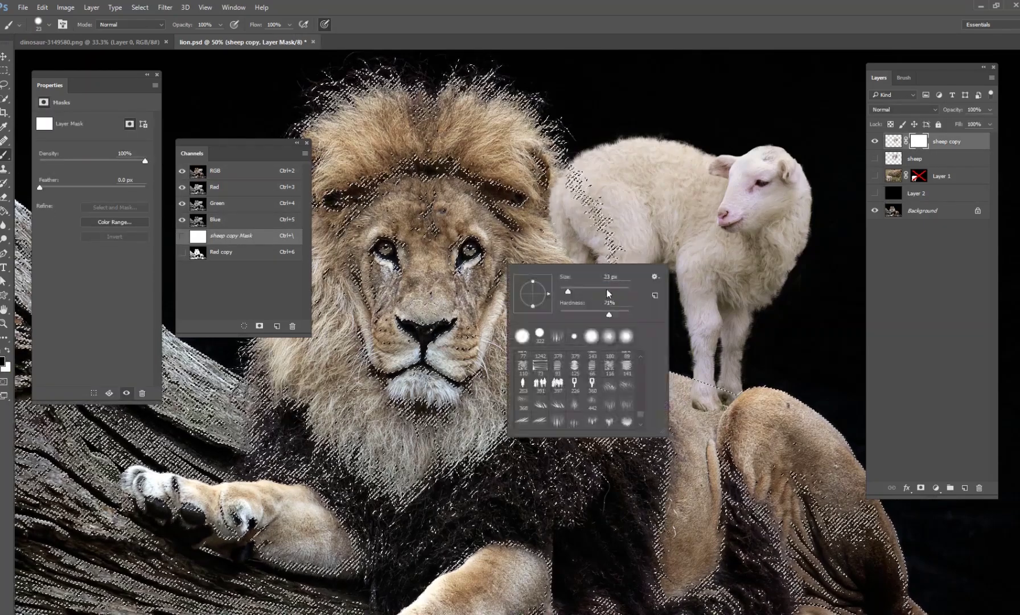
left_click(617, 289)
left_click_drag(609, 314, 560, 314)
left_click_drag(617, 290, 621, 289)
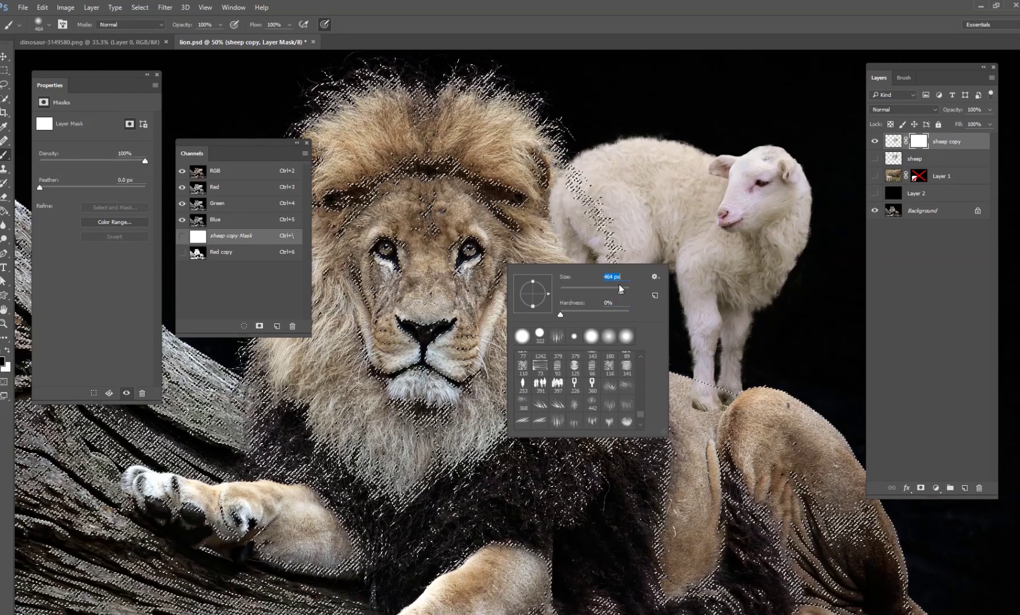
left_click_drag(584, 213, 606, 366)
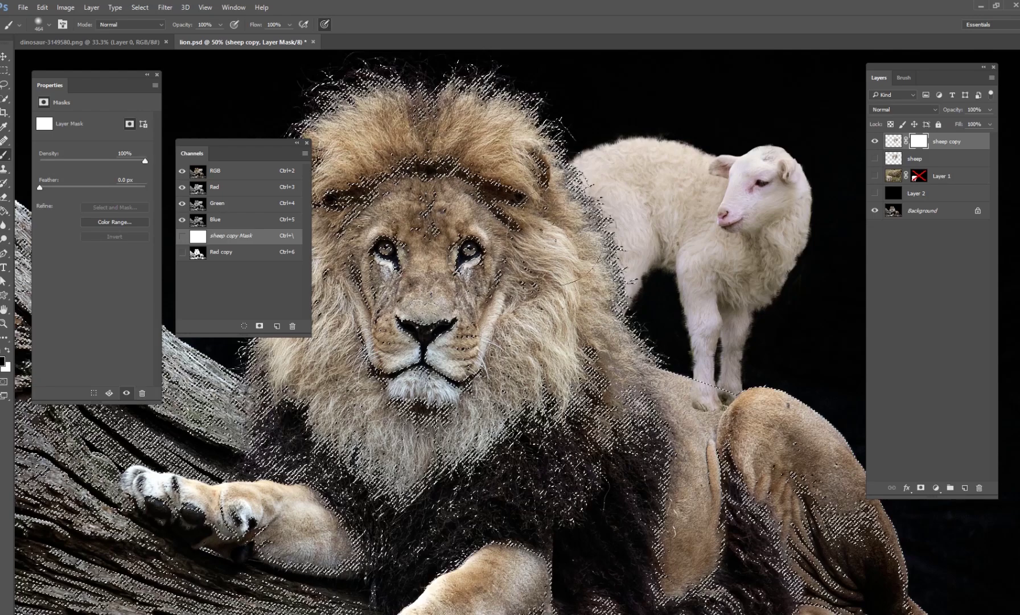
key("alt+BackSpace")
left_click(139, 8)
left_click(147, 32)
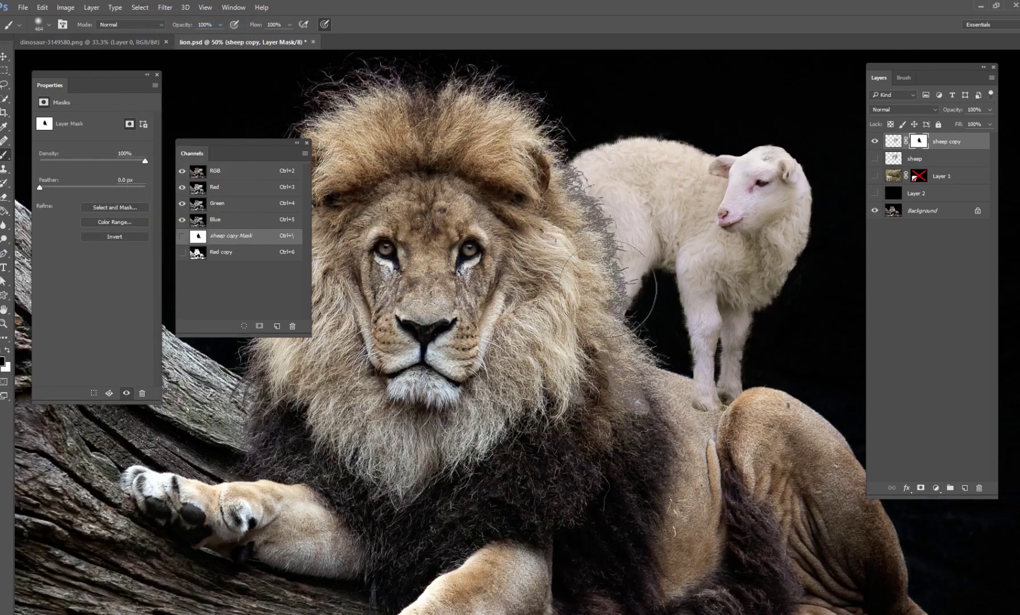
- Paint black on the lamb mask to remove the faint haze over the mane
left_click_drag(599, 295, 552, 291)
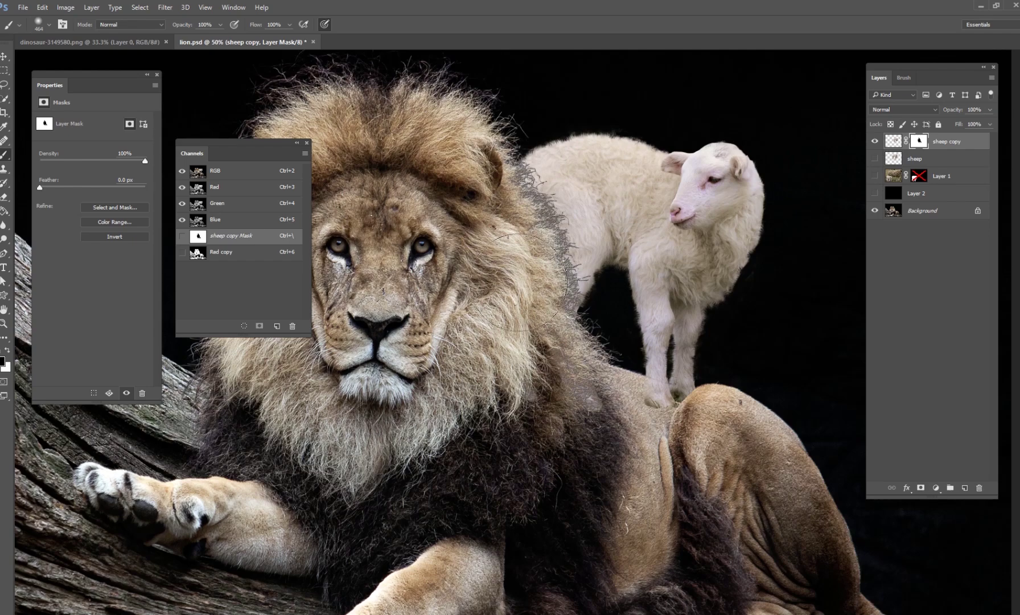
right_click(623, 337)
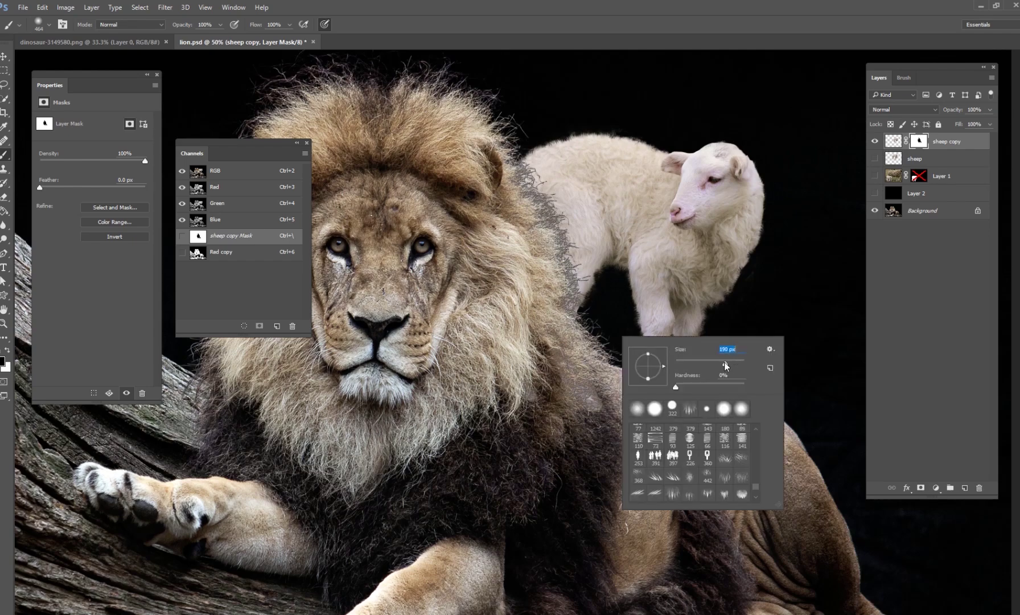
mouse_move(576, 400)
left_mouse_down()
mouse_move(552, 369)
mouse_move(531, 374)
mouse_move(521, 402)
mouse_move(554, 418)
left_mouse_up()
- Paint white with a 72 px brush to restore the lamb's foot, then zoom in on the lamb
left_click_drag(436, 292, 479, 330)
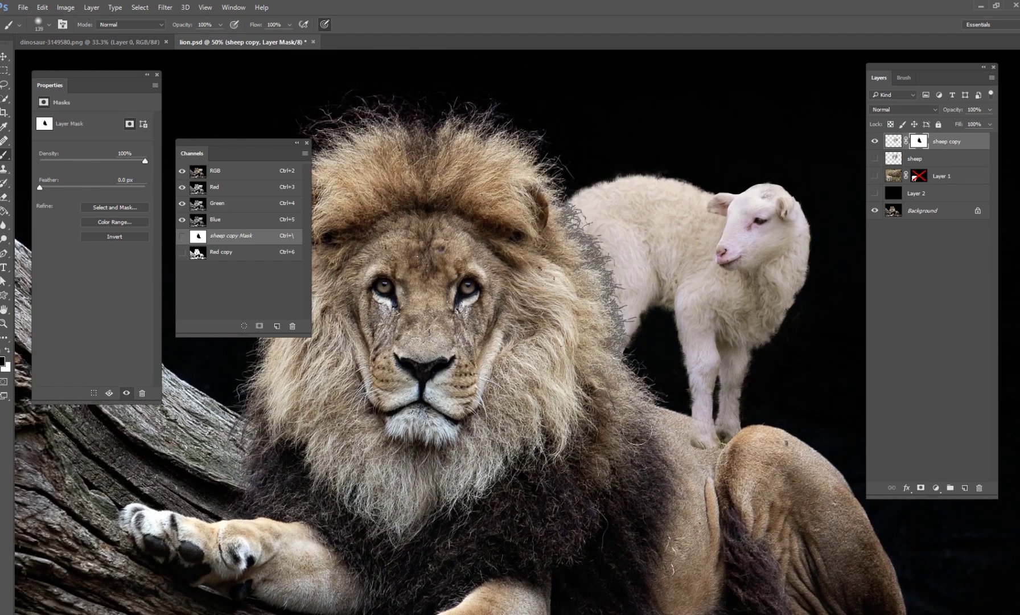
key("x")
right_click(725, 401)
left_click_drag(816, 430, 807, 431)
left_click_drag(707, 423, 706, 428)
left_click_drag(641, 238, 490, 211)
key("ctrl+plus")
left_click_drag(514, 379, 565, 339)
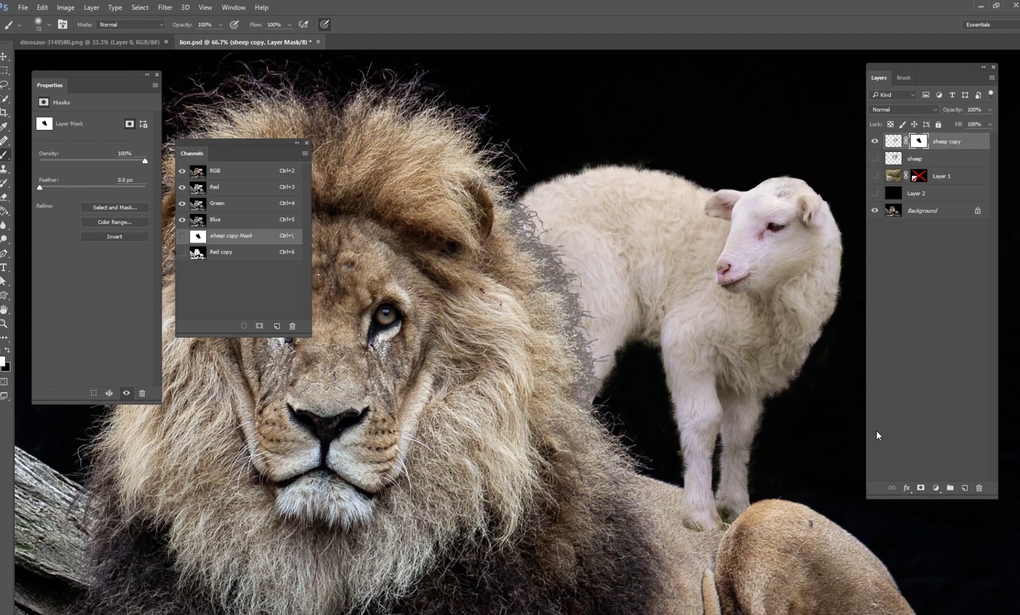
left_click(936, 487)
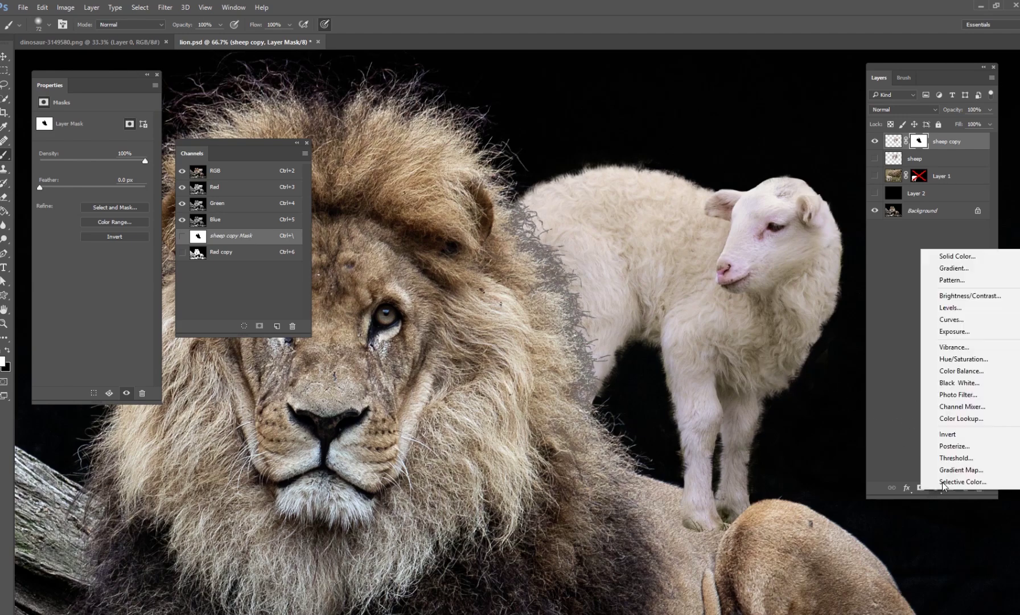
- Add a Levels adjustment layer clipped to the sheep copy layer and close the Channels panel
left_click(950, 307)
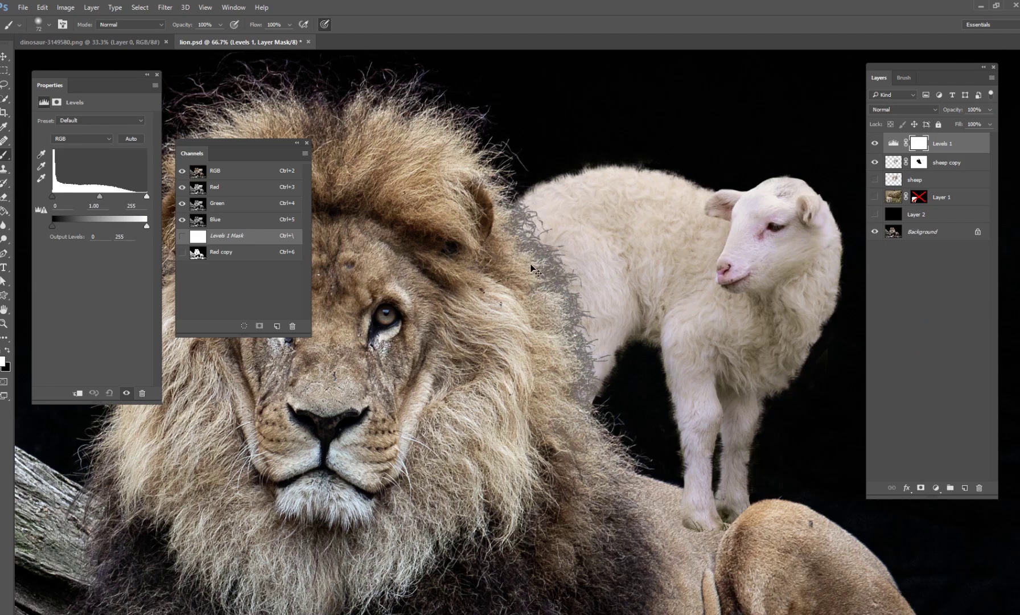
key("ctrl+alt+g")
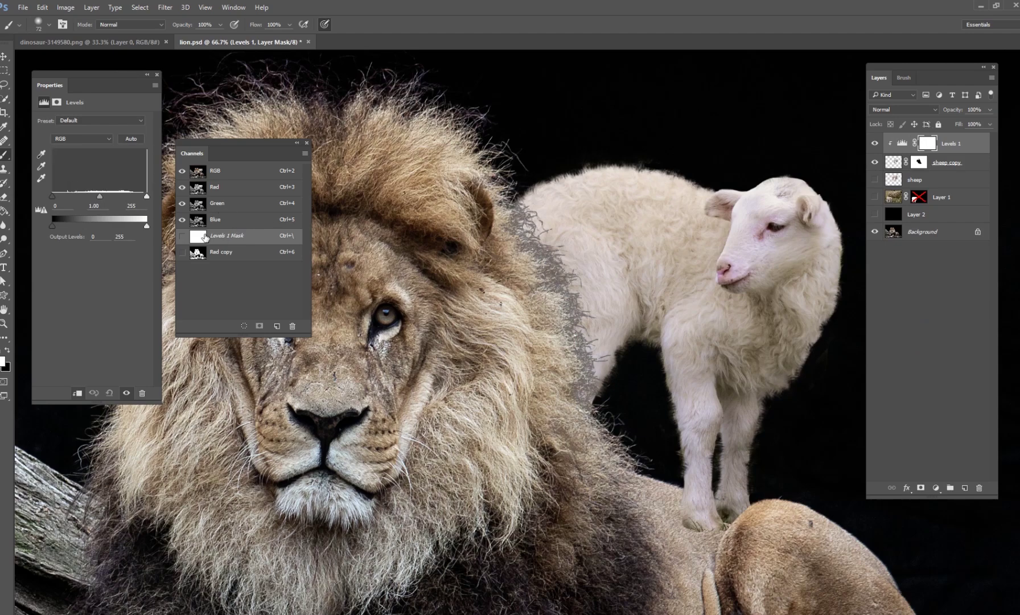
left_click(307, 143)
left_click_drag(134, 85, 223, 132)
key("ctrl+minus")
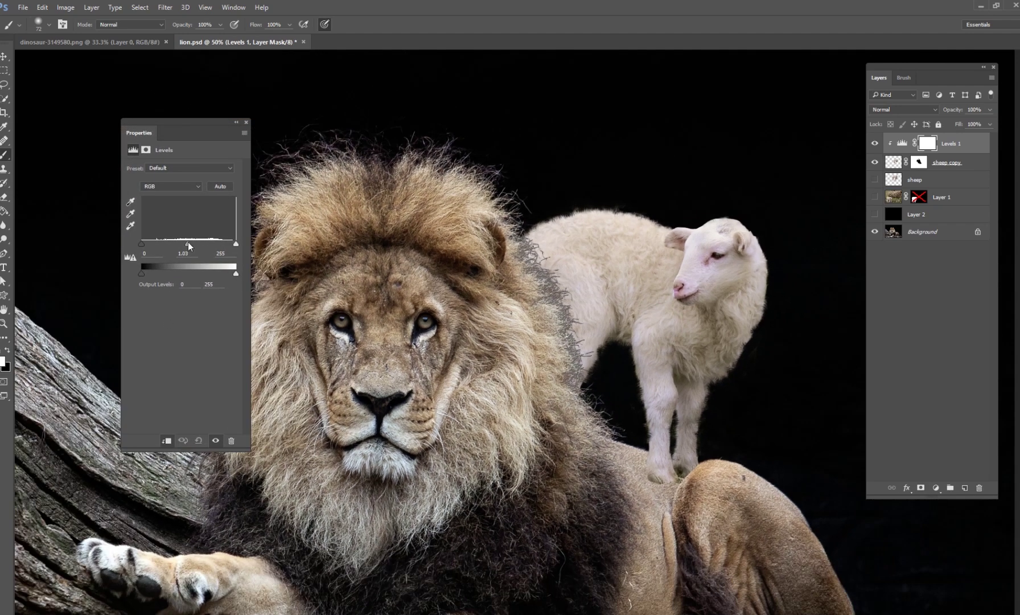
- Set Levels 1 to midtone 0.61 and white input 221, compare it on/off, and add Layer 3
mouse_move(188, 245)
left_mouse_down()
mouse_move(209, 246)
mouse_move(198, 246)
left_mouse_up()
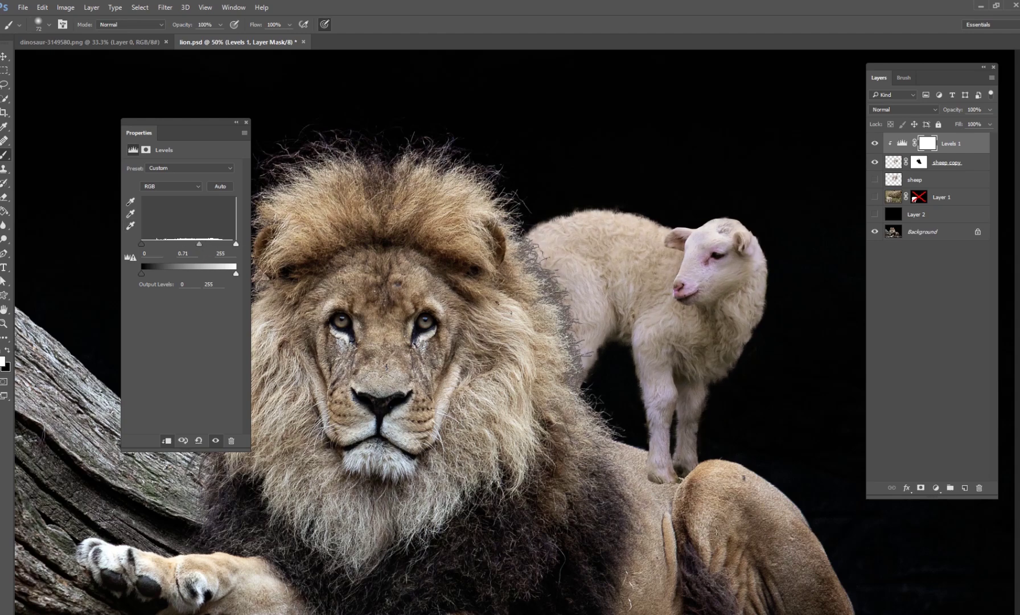
left_click_drag(705, 523, 655, 450)
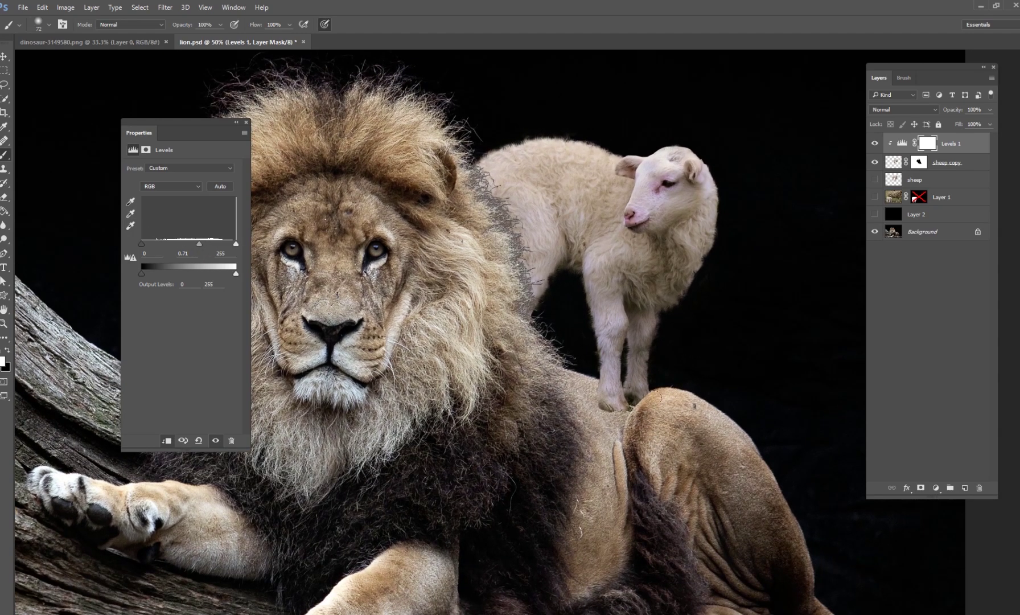
left_click_drag(455, 360, 447, 413)
left_click_drag(196, 246, 225, 247)
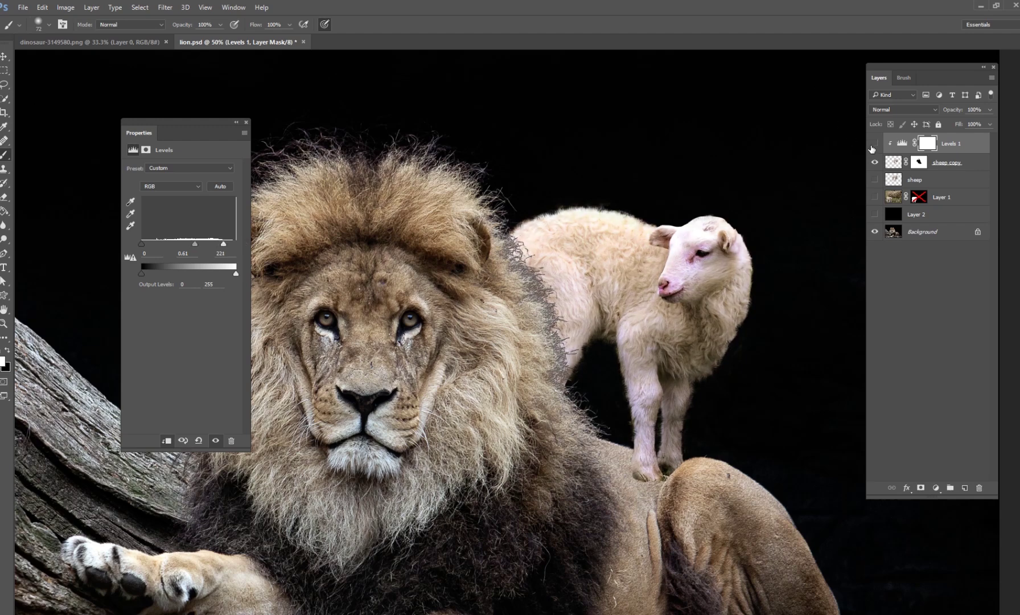
left_click(874, 145)
left_click(875, 144)
left_click(874, 146)
left_click(875, 145)
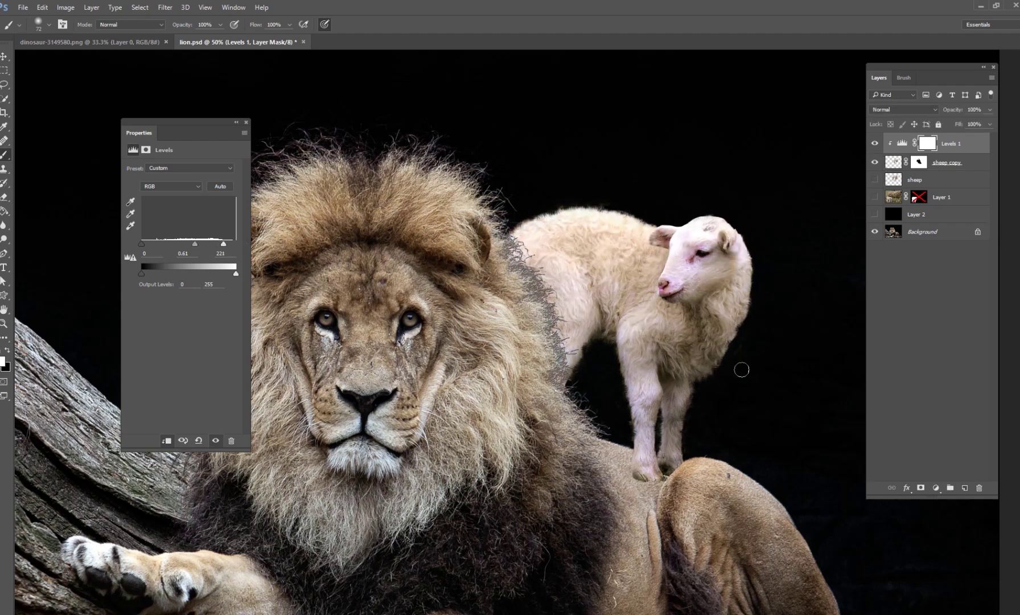
left_click(964, 487)
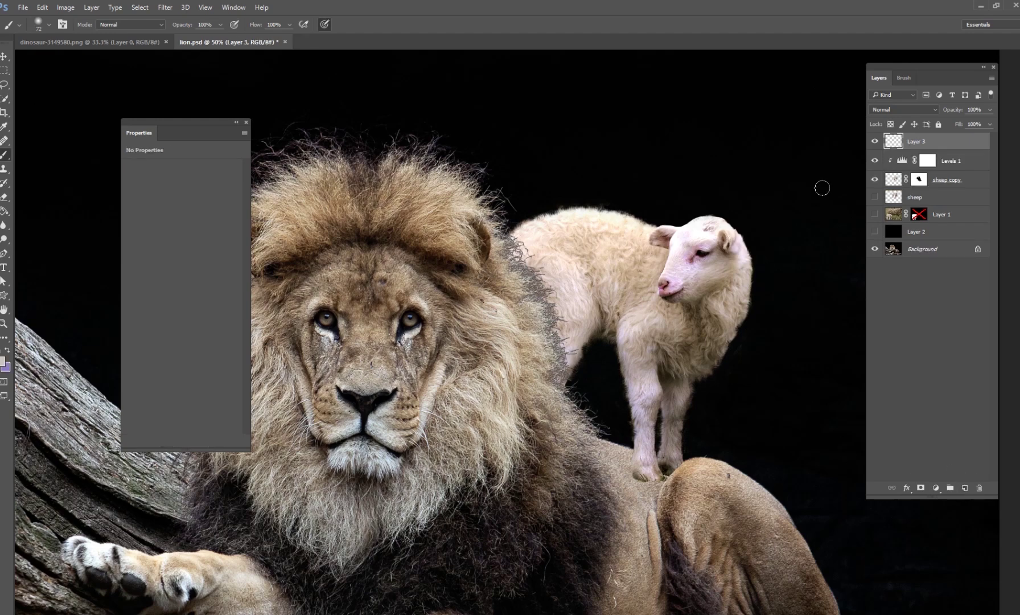
- Clip Layer 3 to the lamb, set it to Overlay, and pick a black 322 px brush
left_click(949, 159)
left_click(900, 140)
key("ctrl+alt+g")
left_click(528, 154, "alt")
right_click(575, 249)
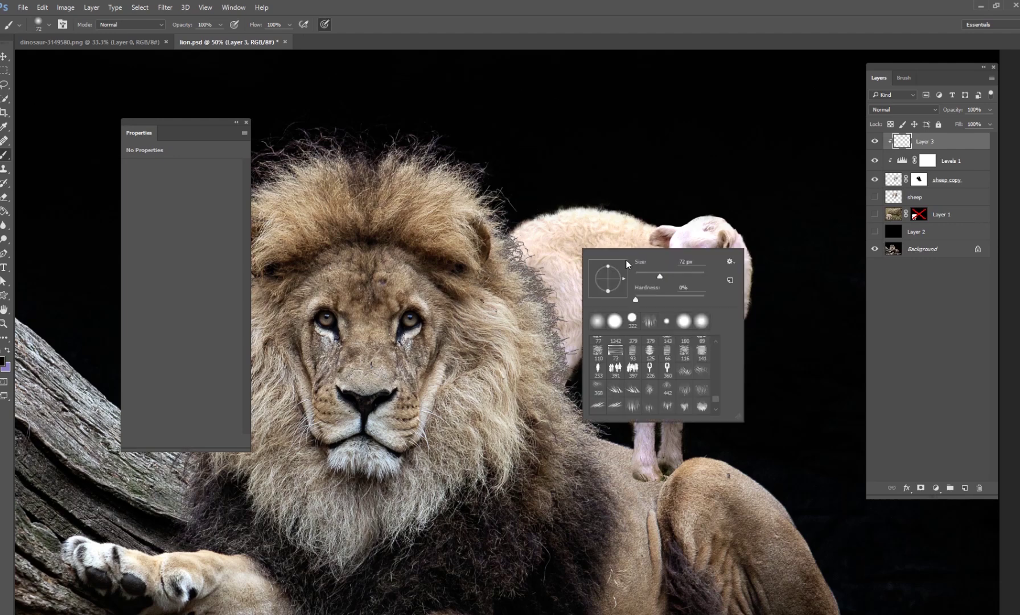
left_click(680, 276)
left_click(902, 109)
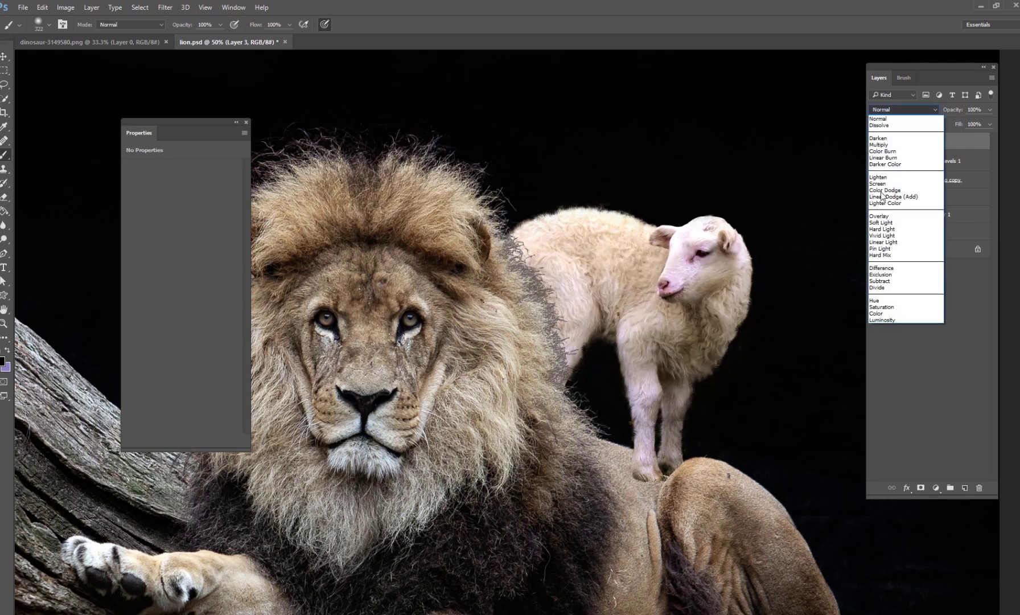
left_click(899, 227)
- At about 1% flow, faintly paint black along the lamb's rump and rear leg, then add Layer 4
left_click(289, 24)
left_click_drag(288, 36, 238, 38)
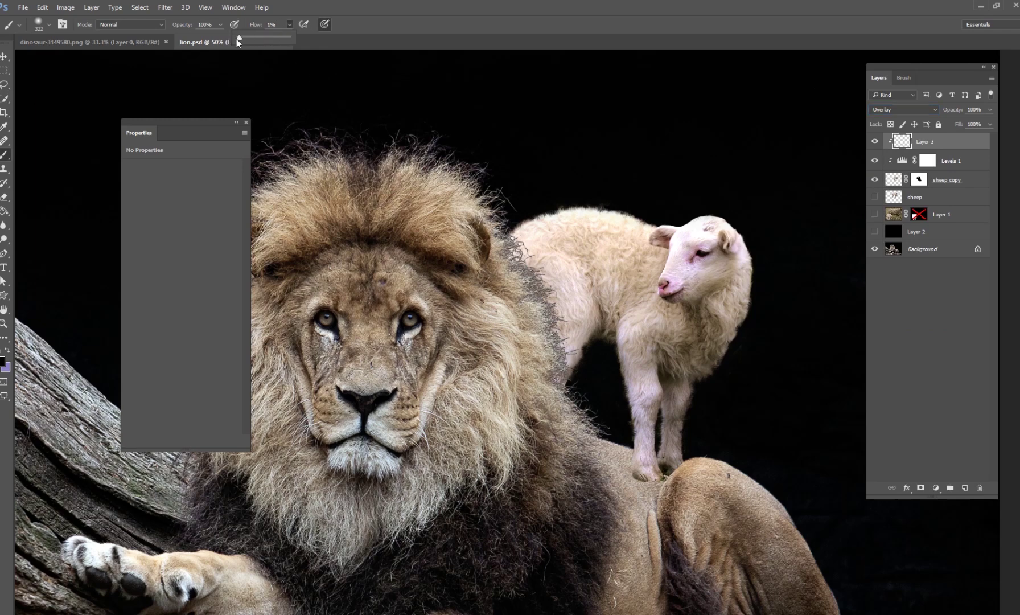
mouse_move(547, 278)
left_mouse_down()
mouse_move(528, 266)
mouse_move(541, 353)
mouse_move(553, 327)
mouse_move(549, 346)
mouse_move(509, 249)
mouse_move(509, 268)
mouse_move(549, 270)
left_mouse_up()
right_click(555, 268)
left_click_drag(665, 303, 657, 303)
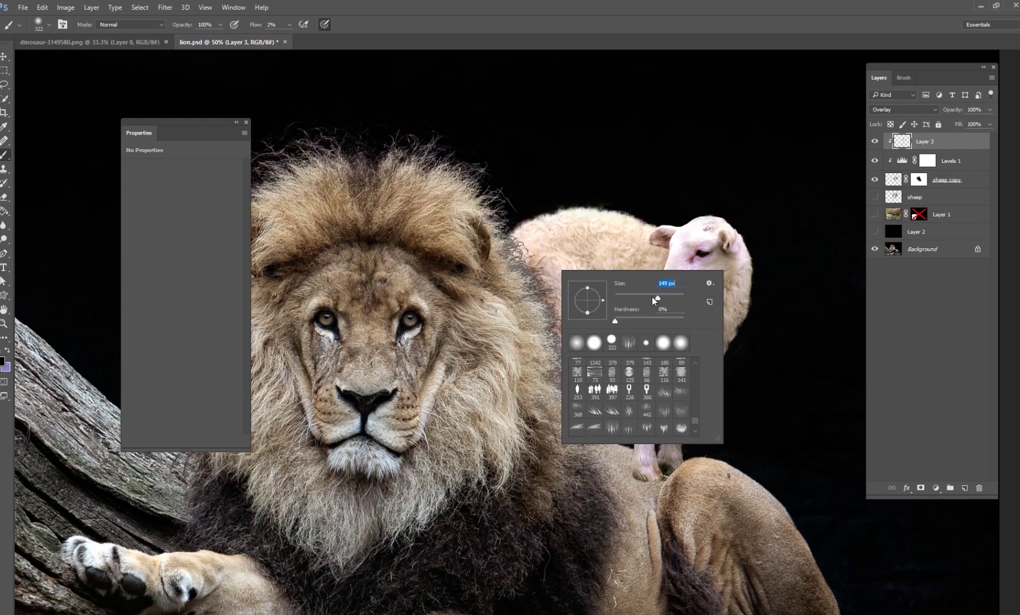
left_click(562, 308)
mouse_move(562, 308)
left_mouse_down()
mouse_move(579, 367)
mouse_move(534, 317)
left_mouse_up()
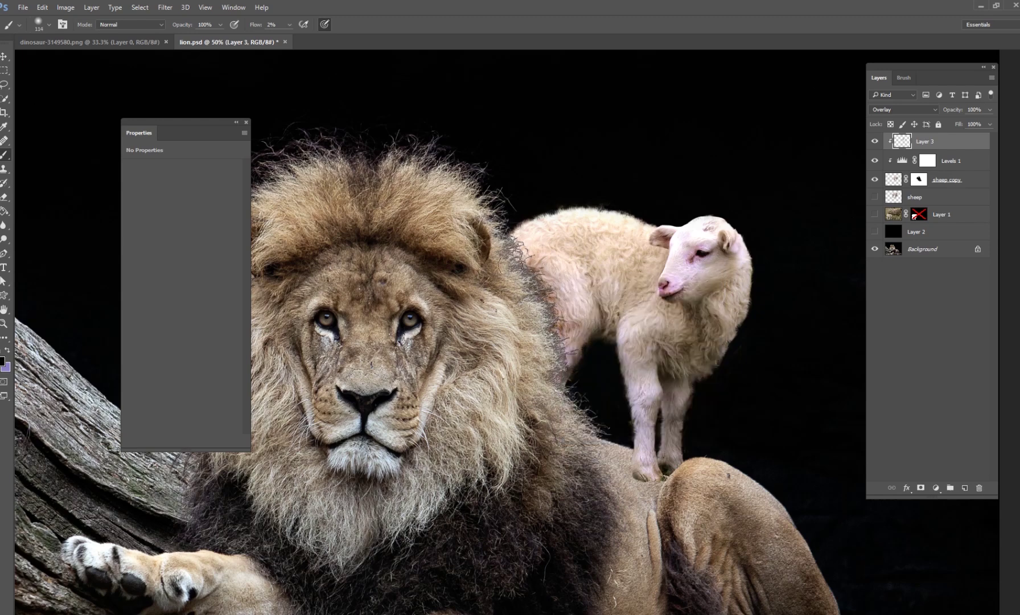
mouse_move(532, 263)
left_mouse_down()
mouse_move(569, 315)
mouse_move(584, 319)
mouse_move(574, 358)
left_mouse_up()
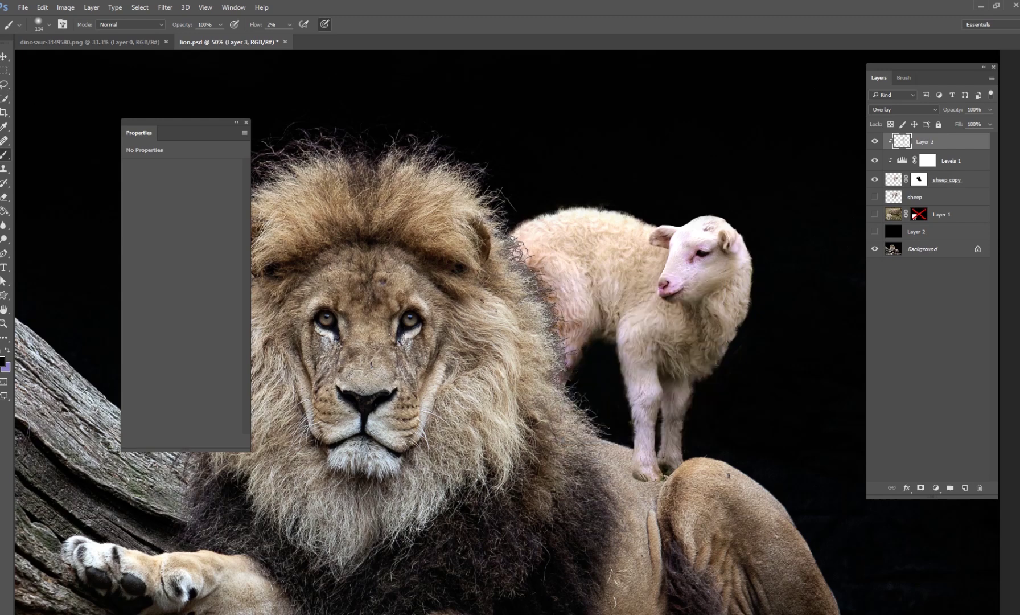
mouse_move(539, 281)
left_mouse_down()
mouse_move(548, 221)
mouse_move(592, 320)
left_mouse_up()
left_click(964, 487)
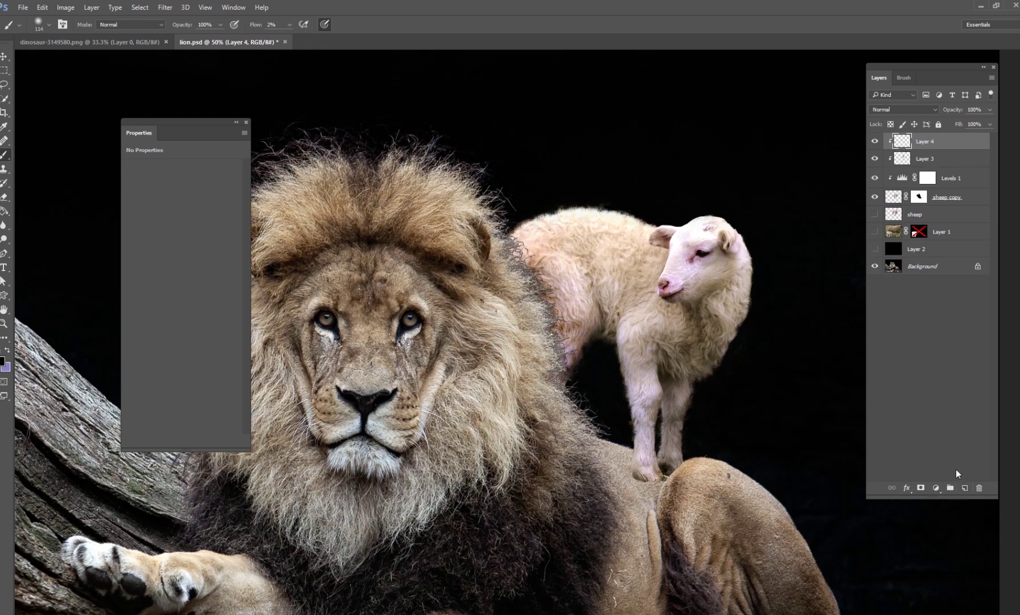
- Set Layer 4 to Soft Light and paint a warm tint over the lamb's rump with a 259 px brush
left_click(902, 109)
left_click(896, 222)
right_click(595, 333)
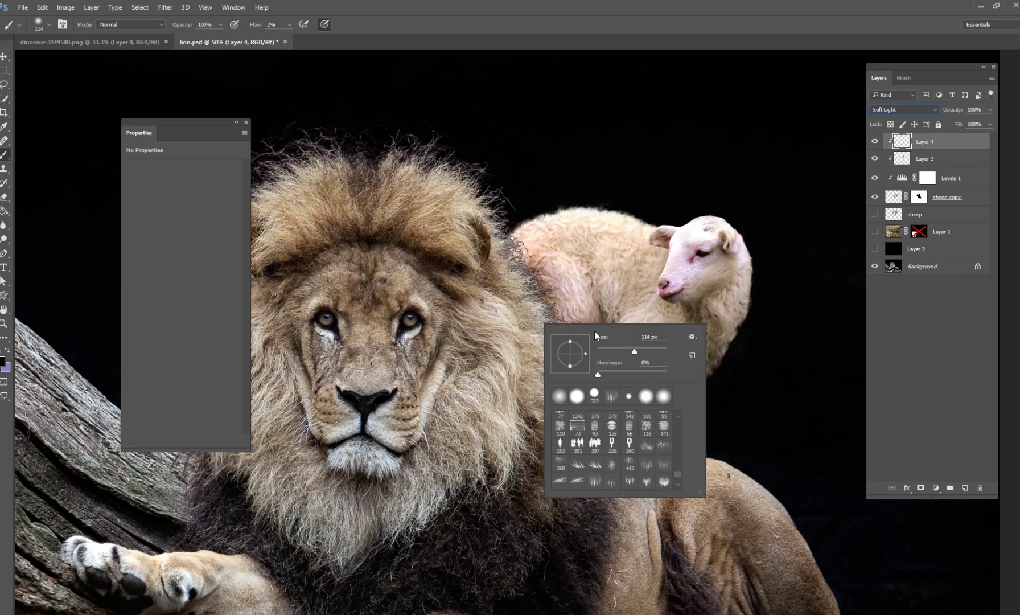
left_click_drag(640, 351, 651, 351)
mouse_move(547, 293)
left_mouse_down()
mouse_move(560, 346)
mouse_move(571, 346)
mouse_move(538, 260)
mouse_move(492, 292)
mouse_move(524, 234)
mouse_move(495, 283)
mouse_move(533, 235)
mouse_move(555, 286)
mouse_move(581, 292)
mouse_move(577, 300)
mouse_move(526, 266)
mouse_move(539, 233)
mouse_move(591, 357)
mouse_move(543, 341)
mouse_move(559, 241)
mouse_move(516, 232)
mouse_move(542, 363)
mouse_move(556, 265)
mouse_move(566, 293)
mouse_move(453, 257)
mouse_move(547, 320)
mouse_move(583, 309)
mouse_move(577, 276)
mouse_move(572, 372)
mouse_move(573, 275)
mouse_move(521, 233)
mouse_move(576, 282)
mouse_move(586, 275)
mouse_move(611, 310)
mouse_move(594, 342)
mouse_move(546, 258)
mouse_move(584, 292)
mouse_move(594, 331)
mouse_move(547, 237)
left_mouse_up()
- Toggle Layer 4's visibility to compare the rump tint with and without it
key("ctrl+minus")
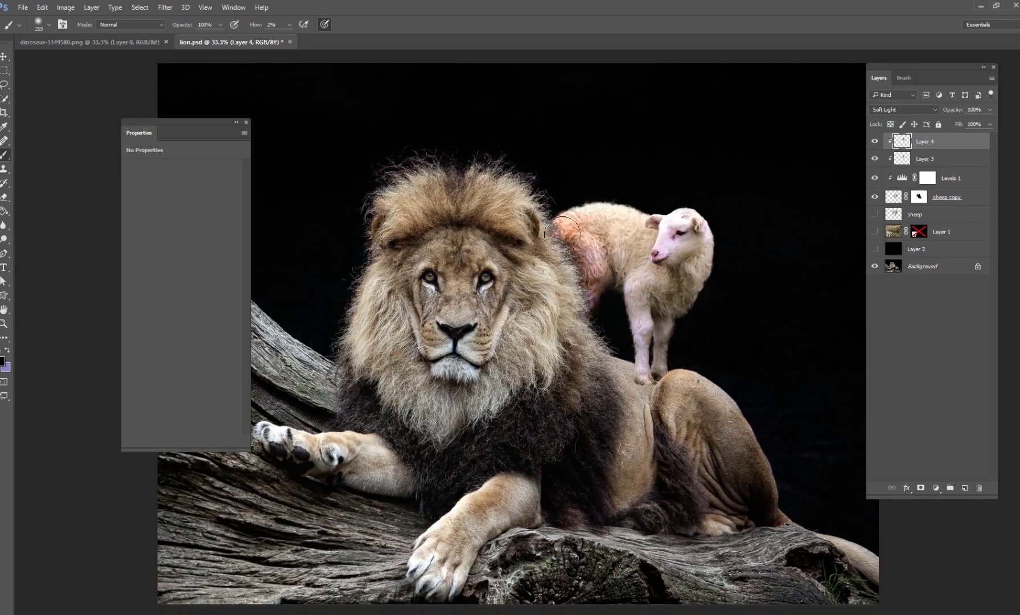
key("ctrl+plus")
left_click_drag(562, 234, 549, 333)
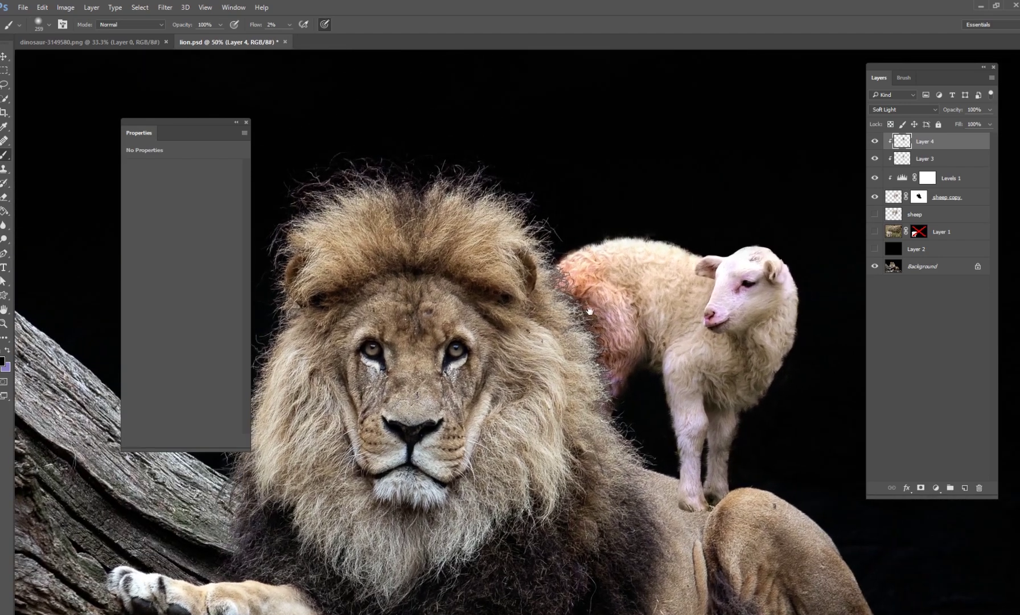
left_click(875, 141)
left_click(875, 141)
key("ctrl+minus")
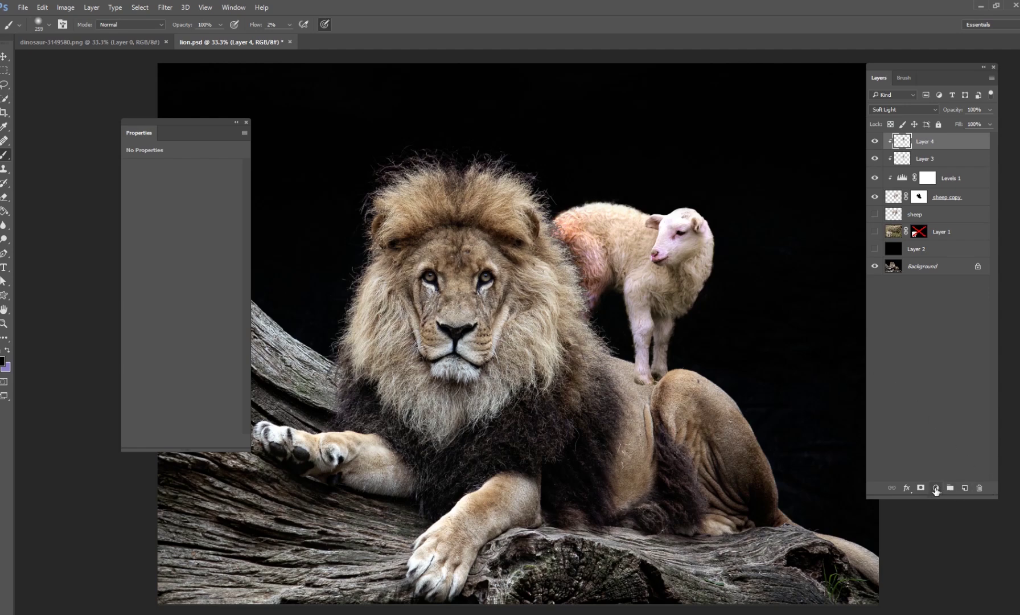
left_click(935, 488)
- Add Gradient Map 1 with a dark-to-beige brown-tan preset, blended in Hue mode
left_click(958, 462)
left_click(234, 172)
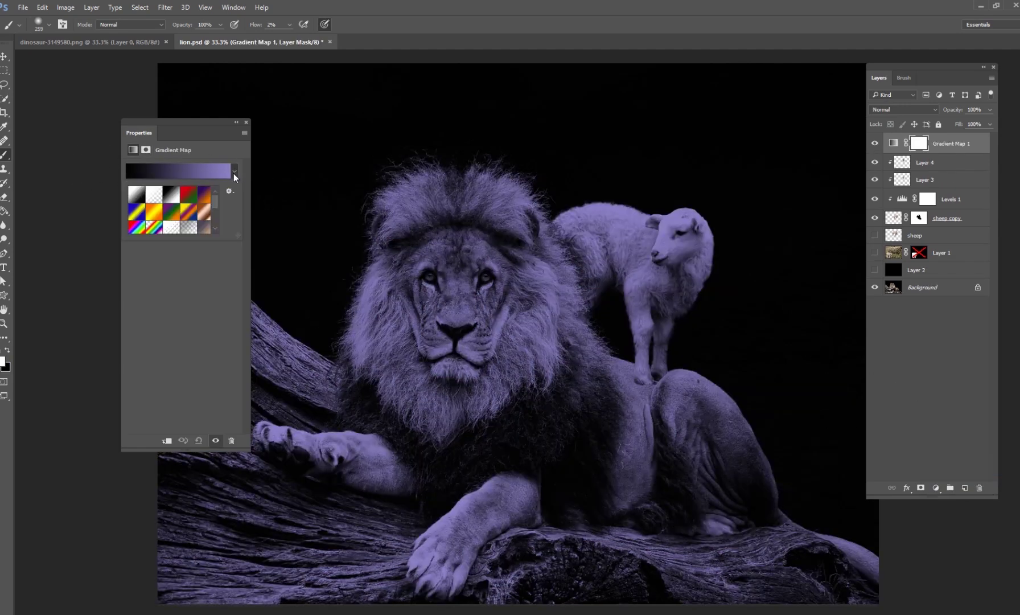
left_click_drag(215, 201, 215, 215)
left_click(202, 194)
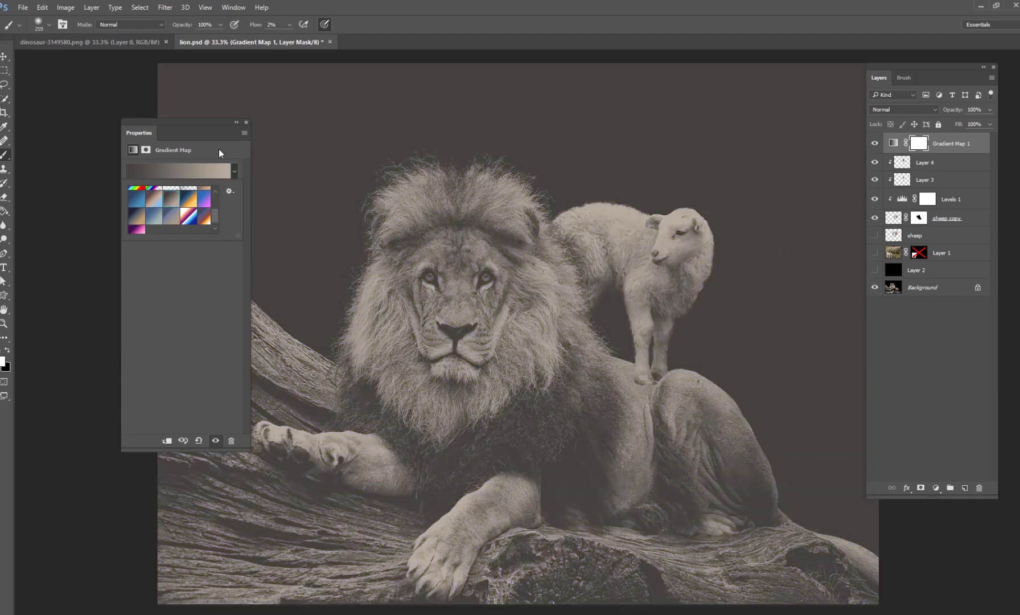
left_click_drag(191, 123, 149, 116)
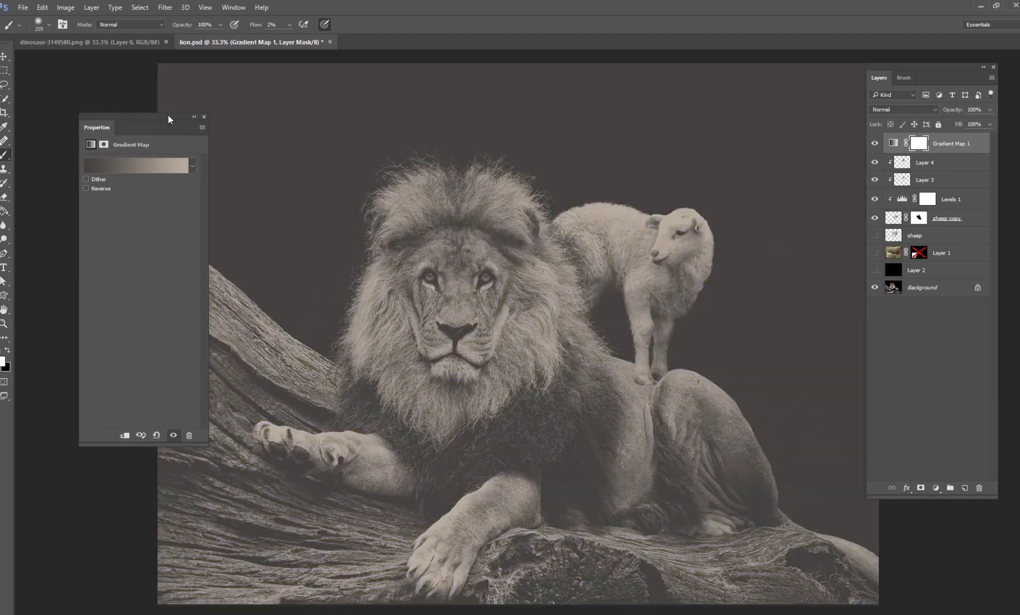
left_click_drag(167, 115, 163, 106)
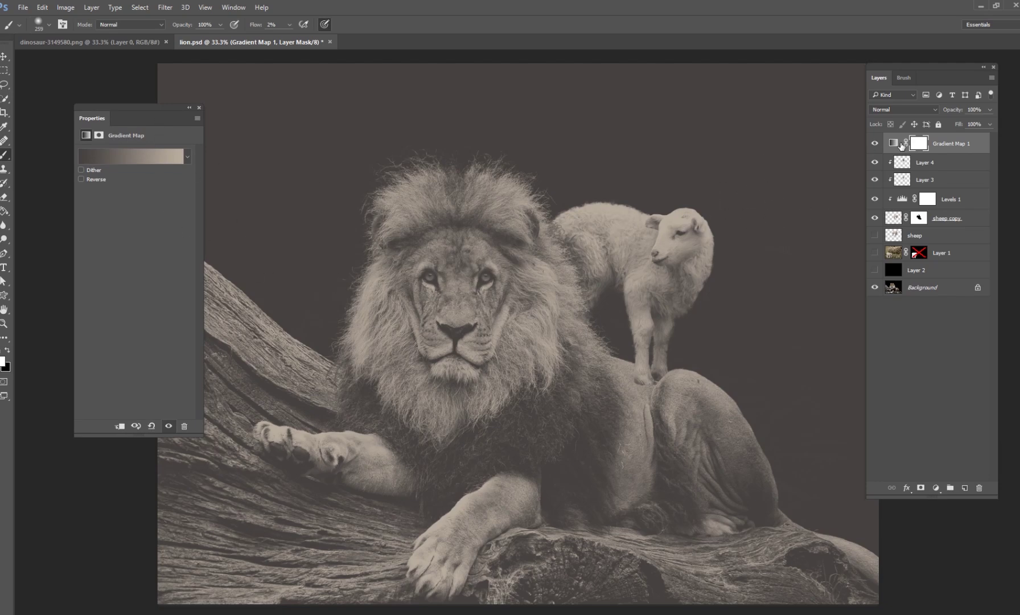
left_click(903, 109)
left_click(874, 300)
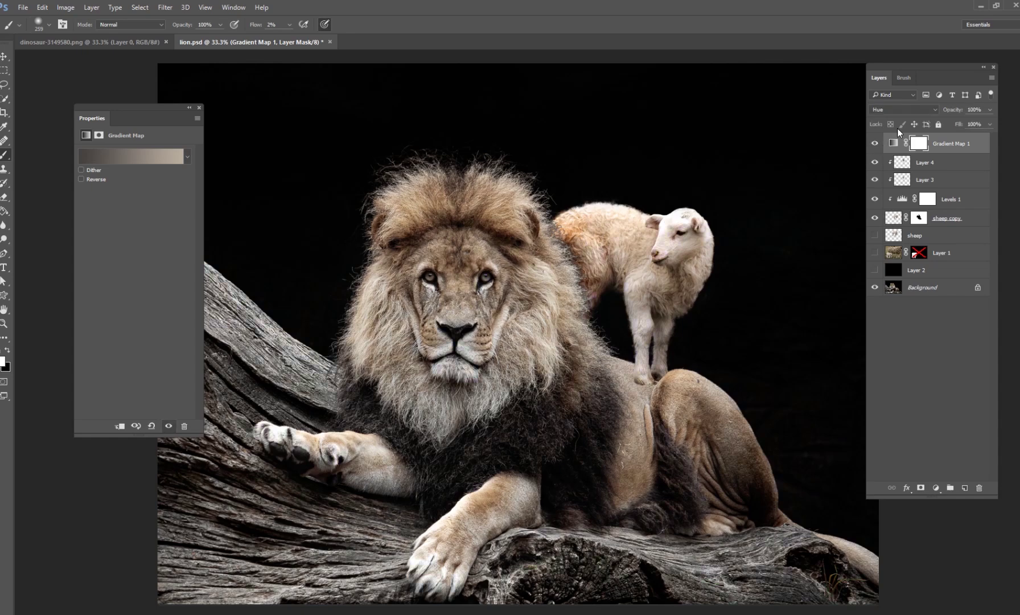
key("ctrl+plus")
key("ctrl+plus")
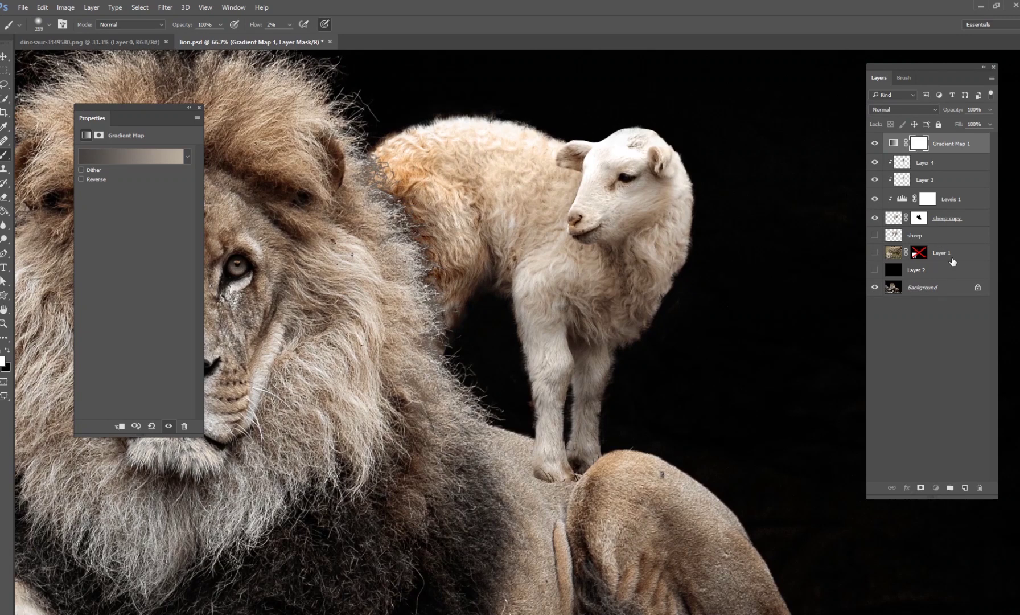
- Add a new Layer 5 above the sheep layer and set it to Multiply
left_click(949, 236)
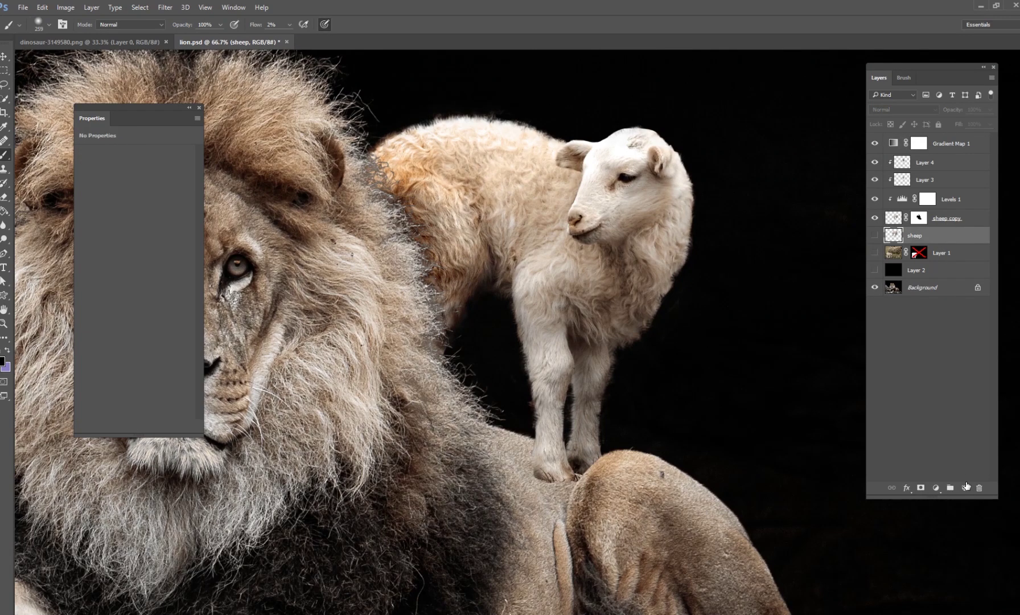
left_click(965, 487)
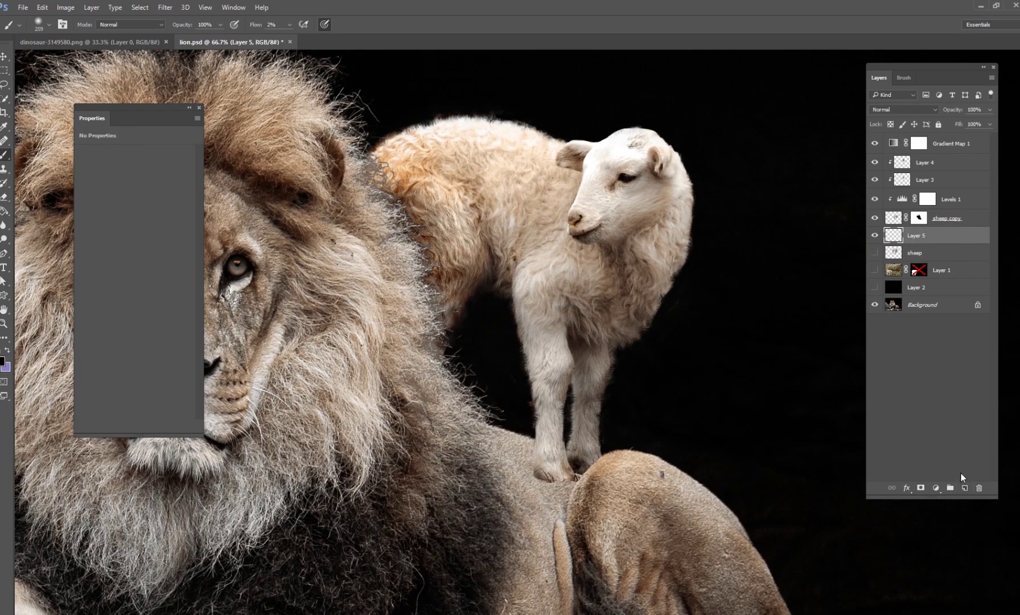
right_click(549, 346)
left_click(897, 109)
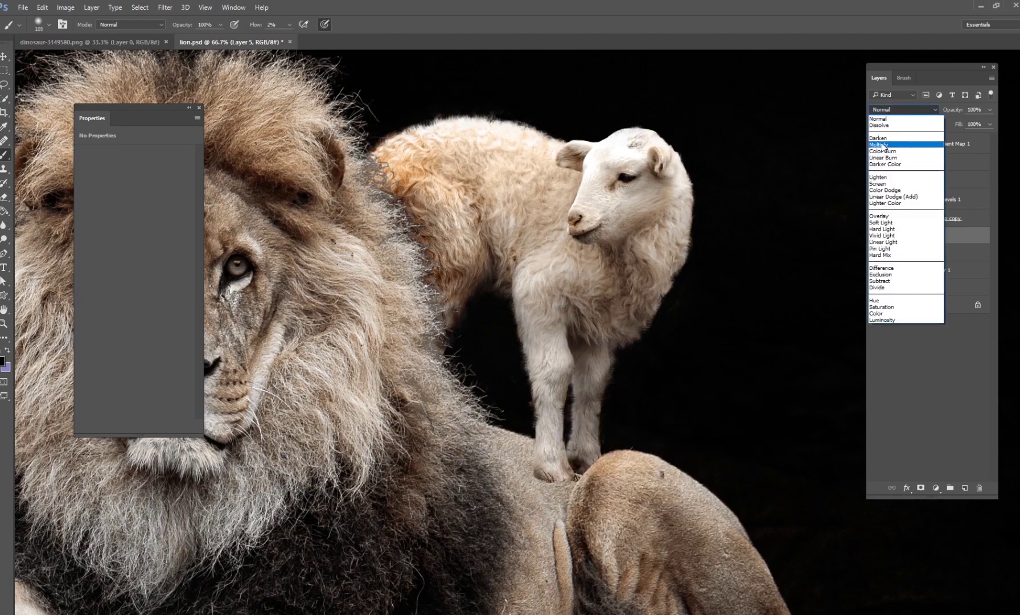
left_click(882, 145)
- Paint a soft dark grey (#413d3d) shadow under the lamb's hooves with a 45 px brush
left_click(3, 361)
left_click_drag(151, 419, 102, 424)
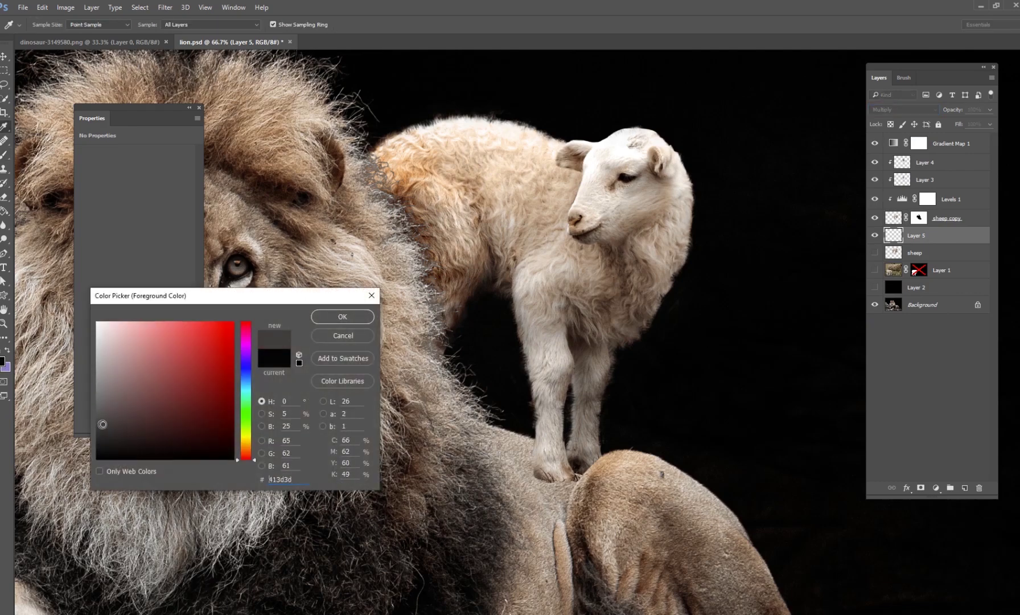
left_click(342, 316)
right_click(582, 459)
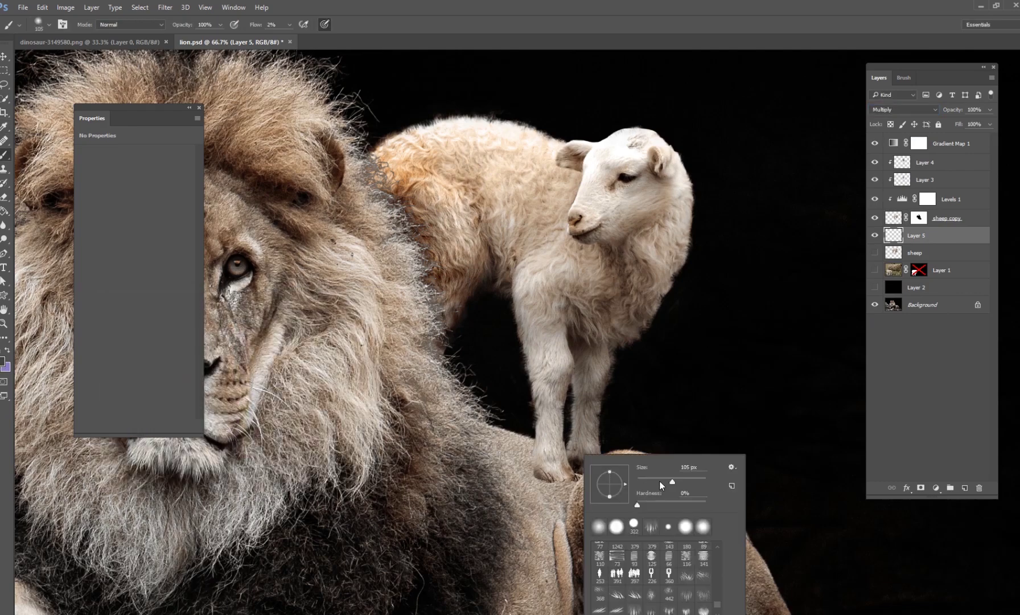
left_click(659, 480)
mouse_move(547, 481)
left_mouse_down()
mouse_move(484, 476)
mouse_move(580, 475)
mouse_move(547, 483)
mouse_move(488, 464)
mouse_move(579, 477)
mouse_move(494, 460)
mouse_move(568, 478)
left_mouse_up()
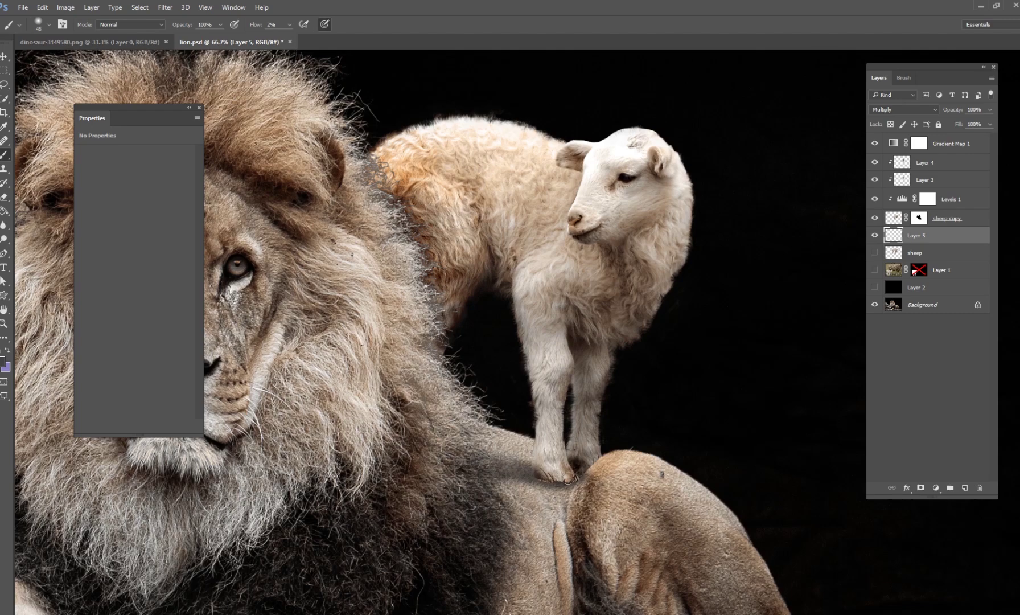
left_click(919, 217)
- Soften the front hoof's lower edge on the sheep copy mask, painting black with a harder 23–25 px brush
right_click(646, 430)
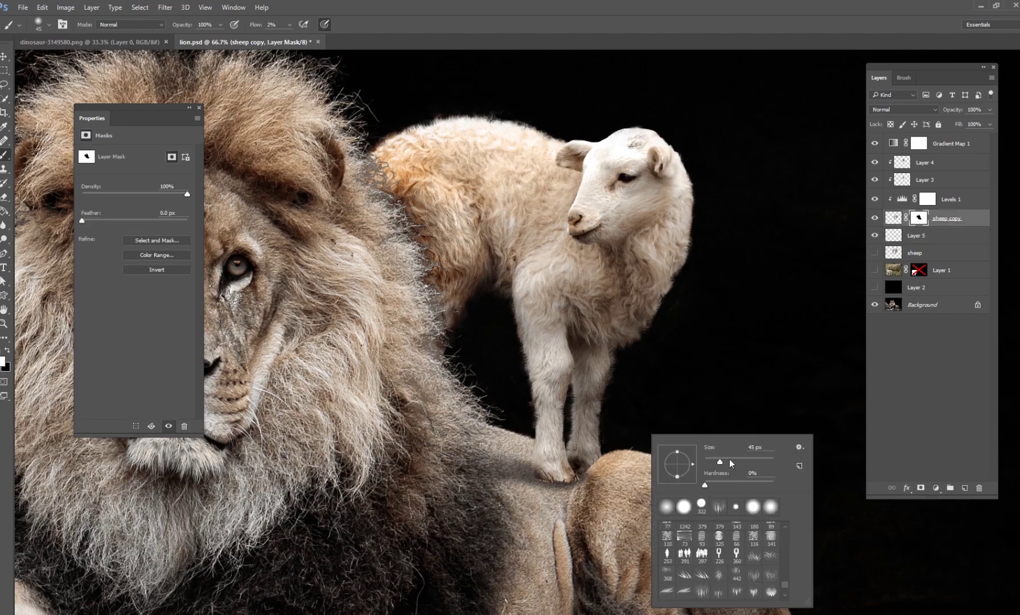
left_click_drag(721, 461, 759, 484)
left_click_drag(555, 480, 547, 485)
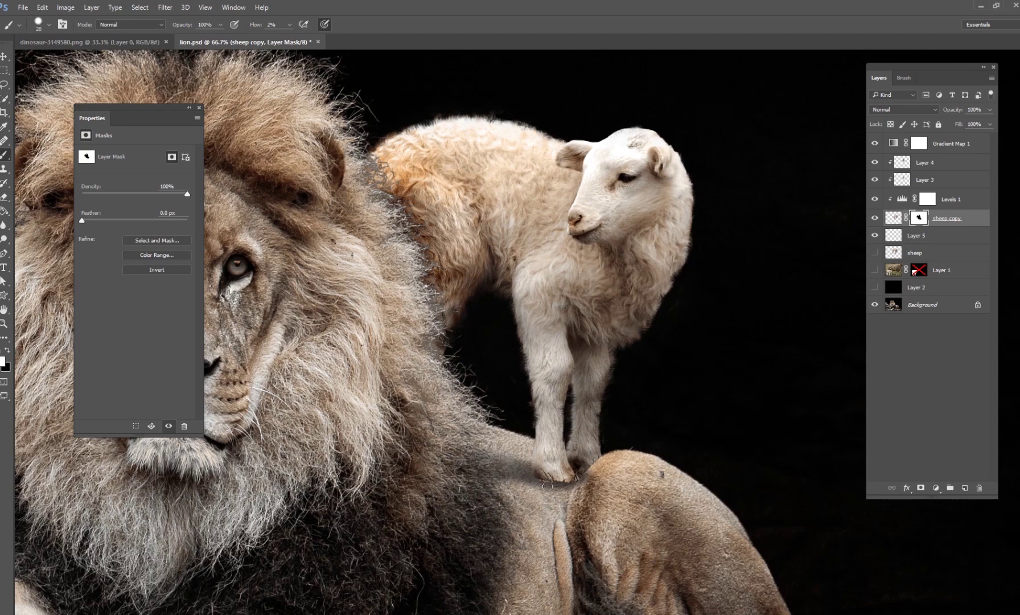
key("x")
key("x")
key("x")
mouse_move(568, 483)
left_mouse_down()
mouse_move(538, 474)
mouse_move(564, 485)
mouse_move(545, 477)
left_mouse_up()
right_click(584, 468)
left_click_drag(651, 482, 649, 483)
left_click_drag(557, 484, 566, 484)
- Add a mask to Layer 5 and mask away shadow below the hoof with a 39 px brush
left_click(920, 239)
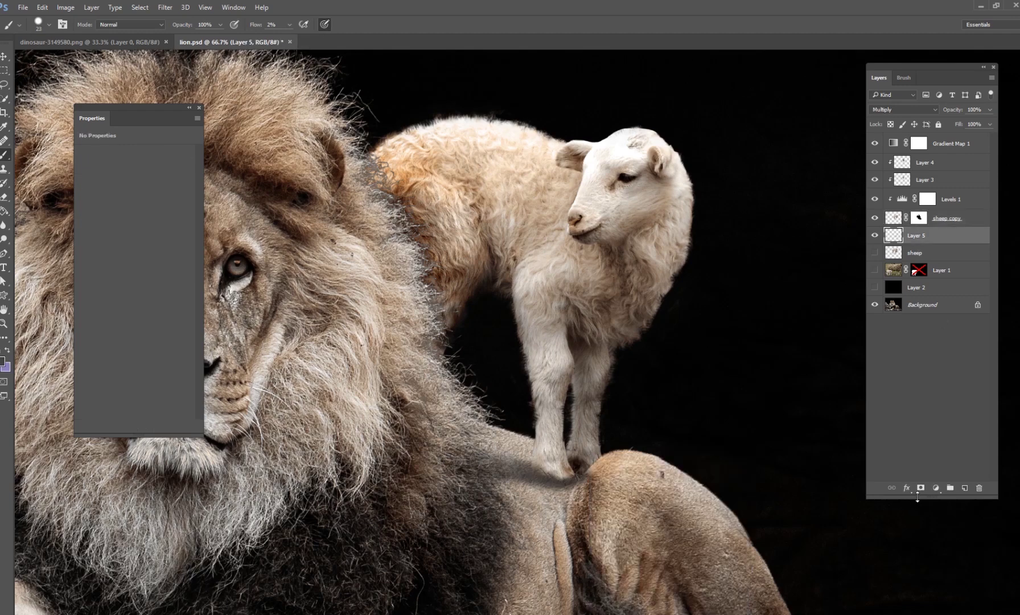
left_click(920, 488)
left_click_drag(673, 483, 677, 482)
left_click_drag(571, 484, 549, 490)
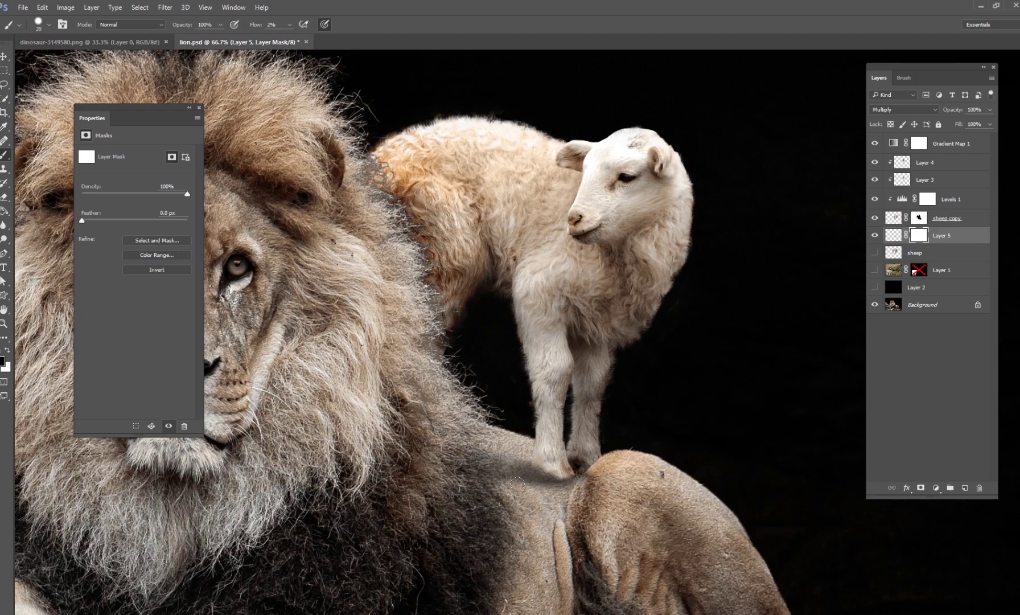
- Delete Layer 5's layer mask and set the brush size to 21 px
right_click(919, 236)
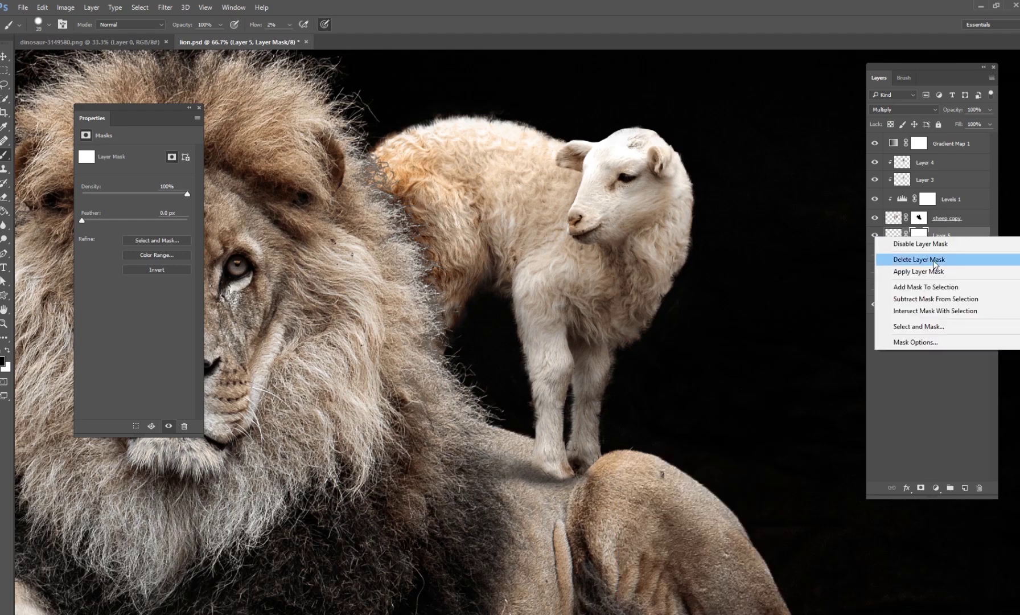
left_click(911, 259)
right_click(662, 471)
left_click_drag(671, 481, 666, 481)
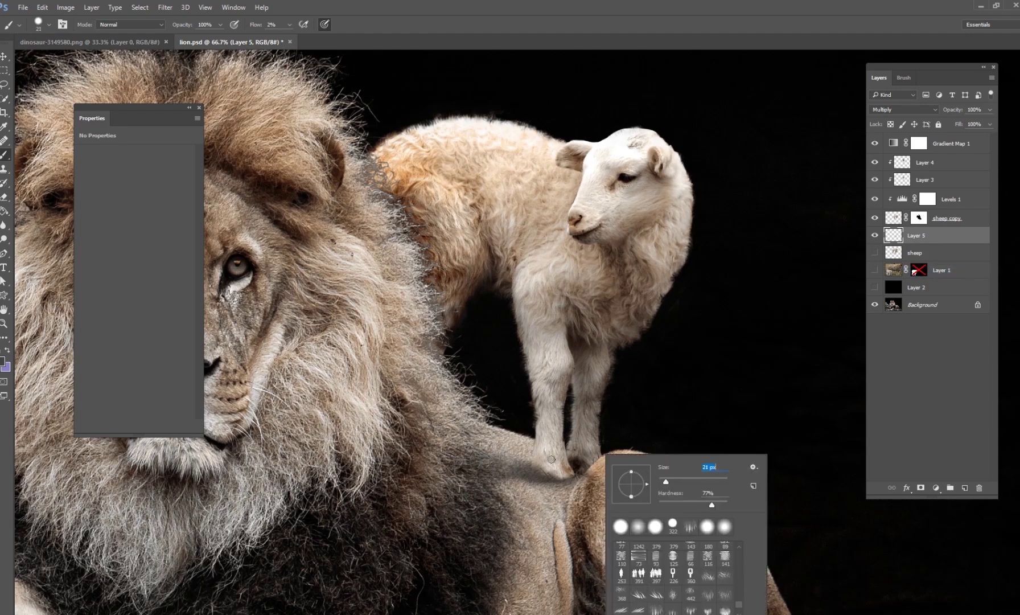
left_click(579, 474)
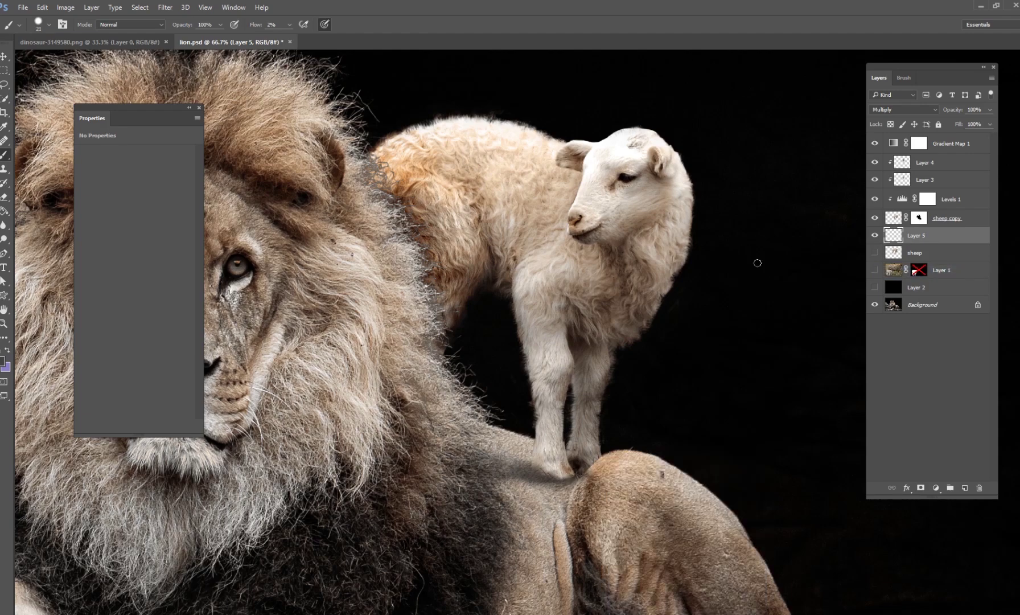
key("ctrl+0")
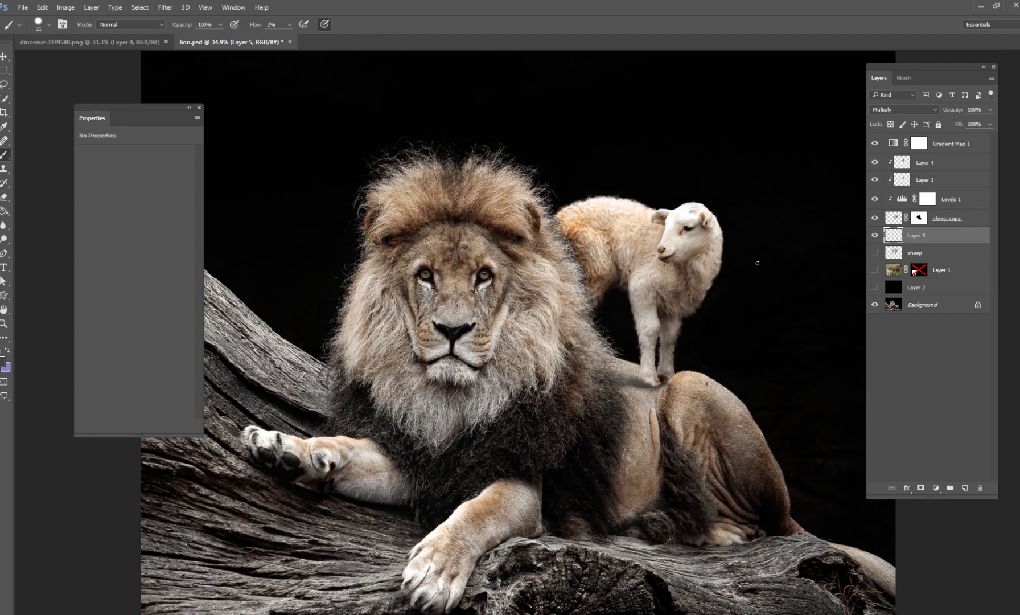
- Add Levels 2 above Gradient Map 1 with output black at 48 and white at 198
key("ctrl+plus")
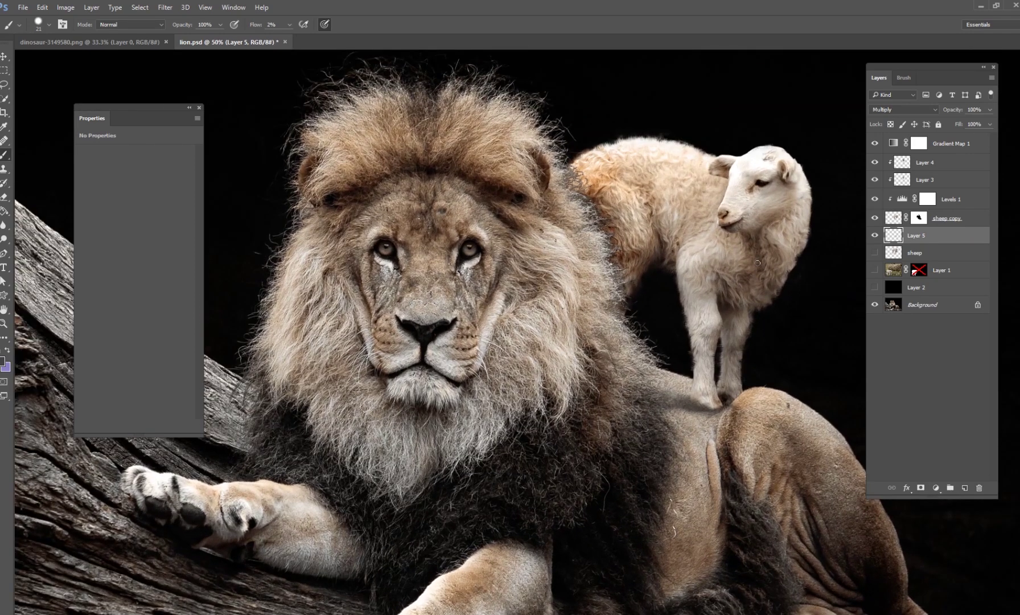
key("ctrl+minus")
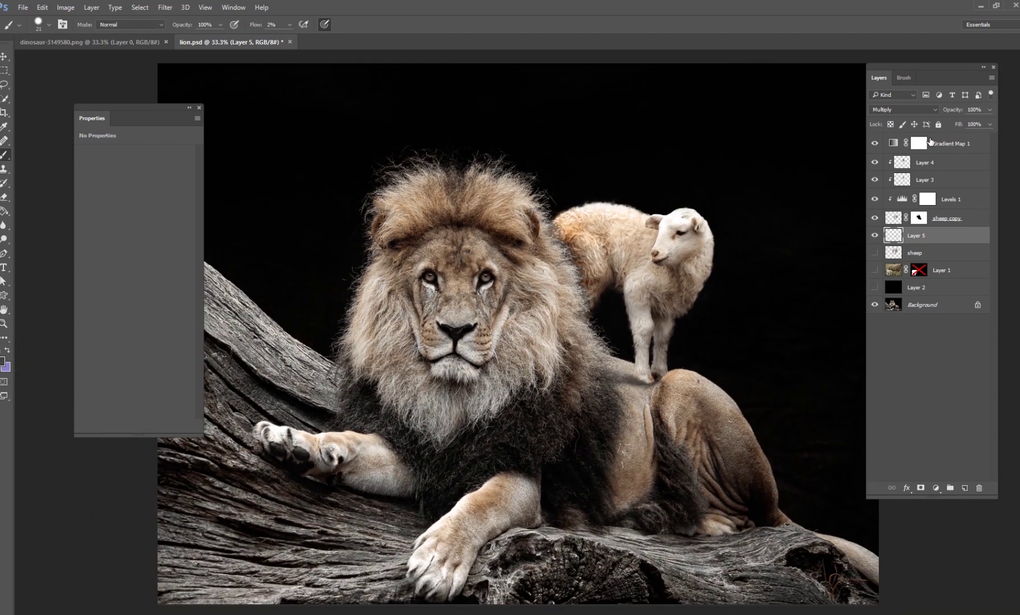
left_click(945, 144)
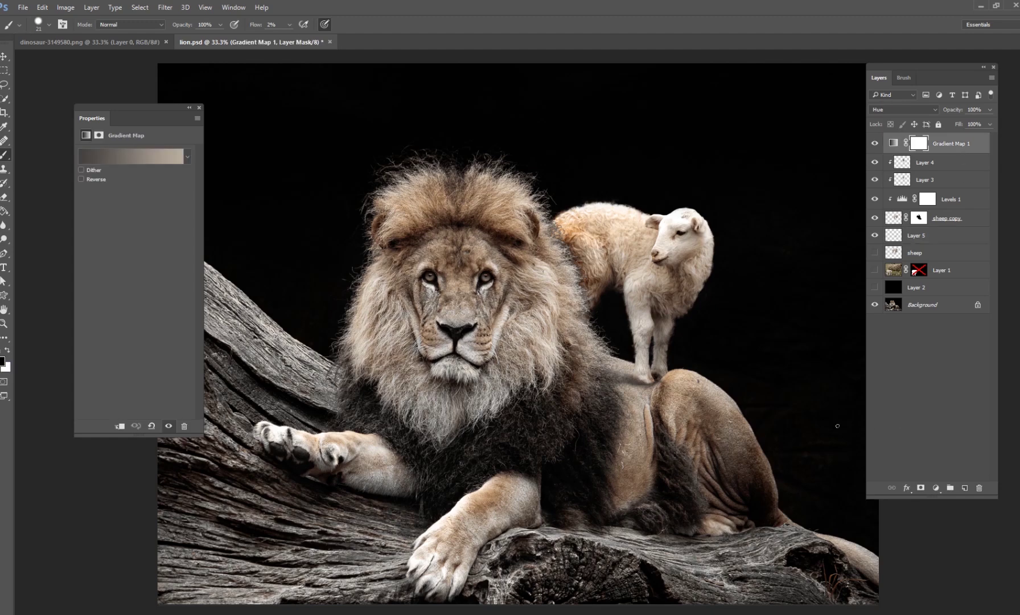
left_click(935, 488)
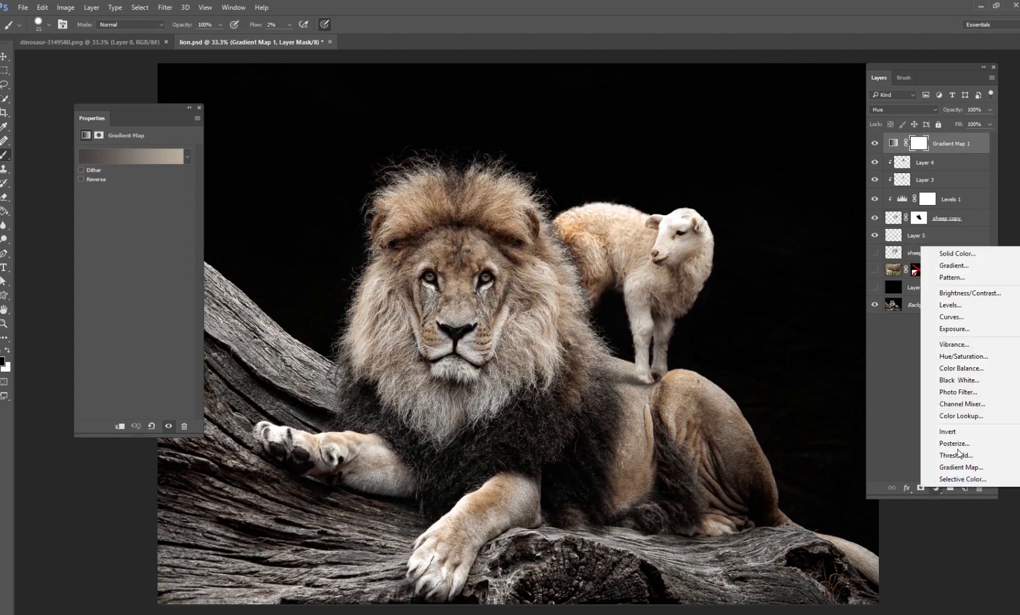
left_click(952, 306)
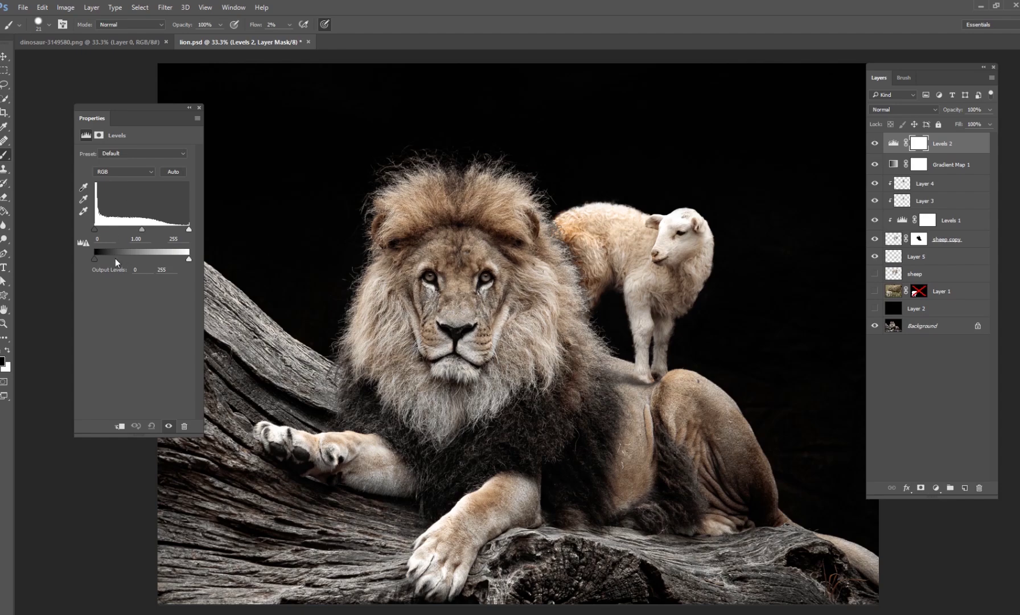
left_click_drag(94, 259, 114, 258)
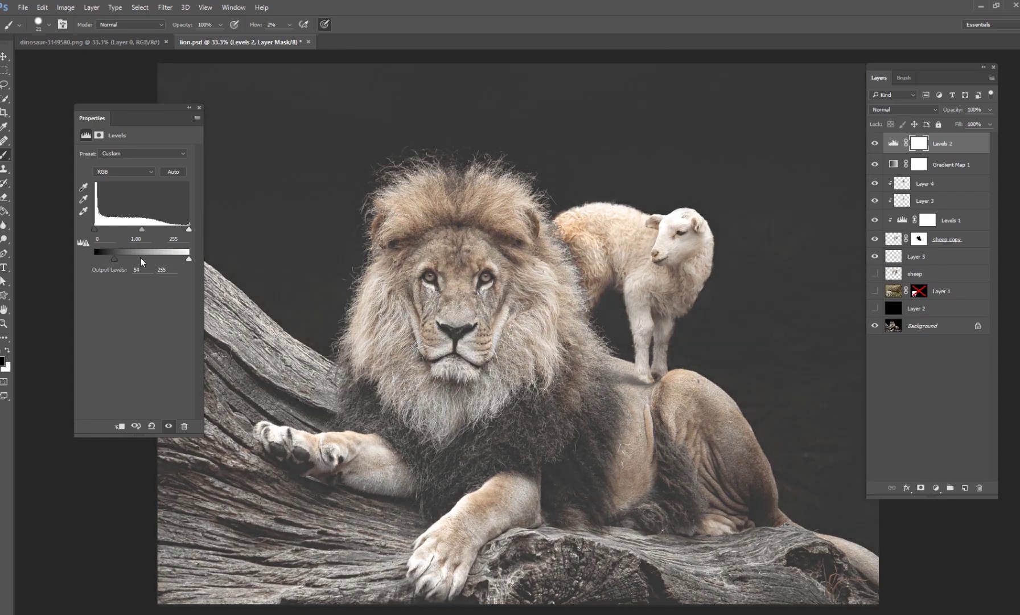
left_click_drag(187, 258, 169, 257)
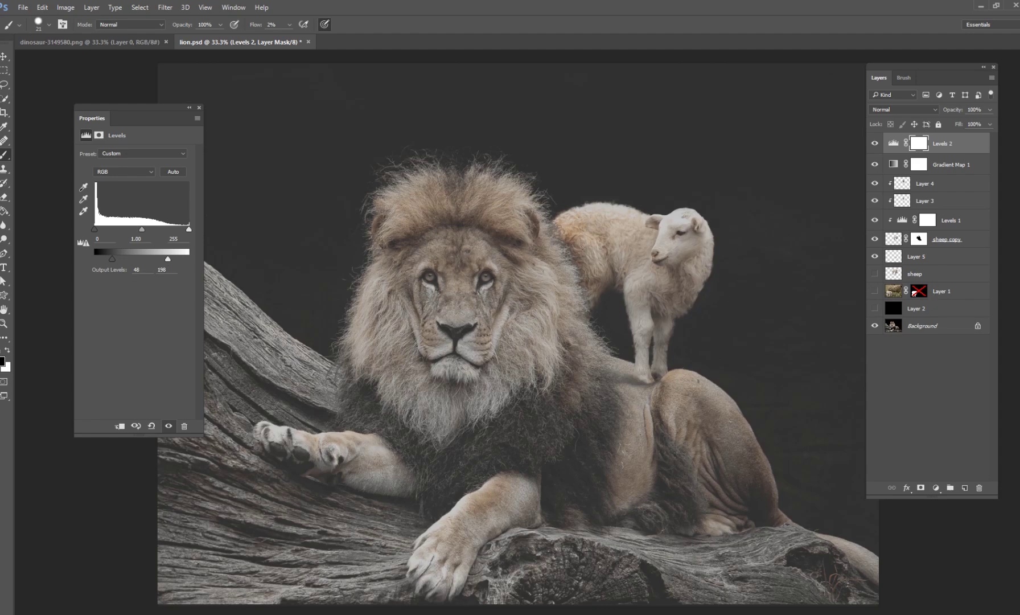
left_click(936, 488)
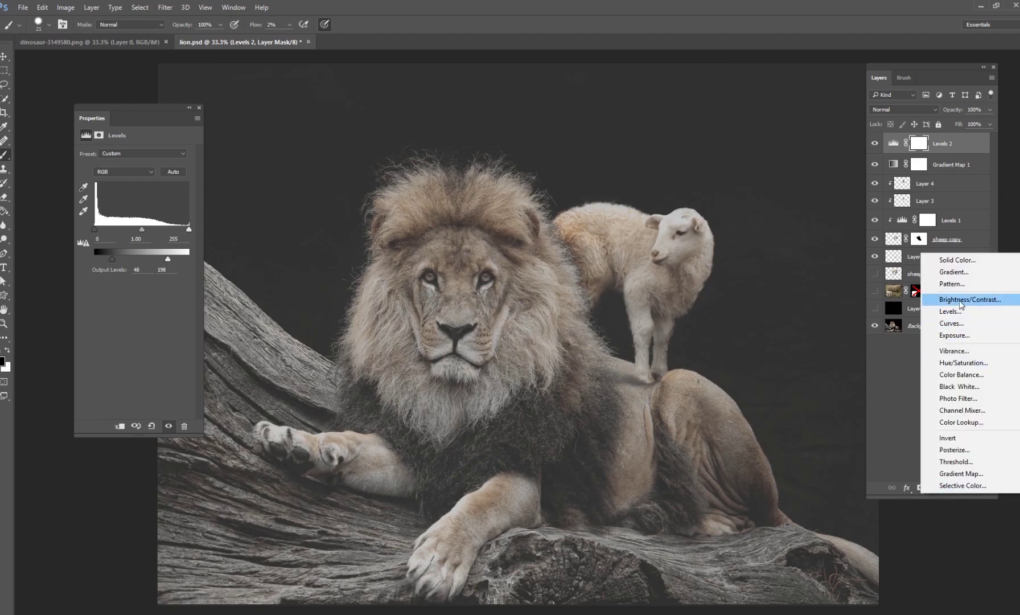
- Add Gradient Map 2 with the Black, White preset in Multiply at 70% opacity
left_click(960, 474)
left_click(187, 157)
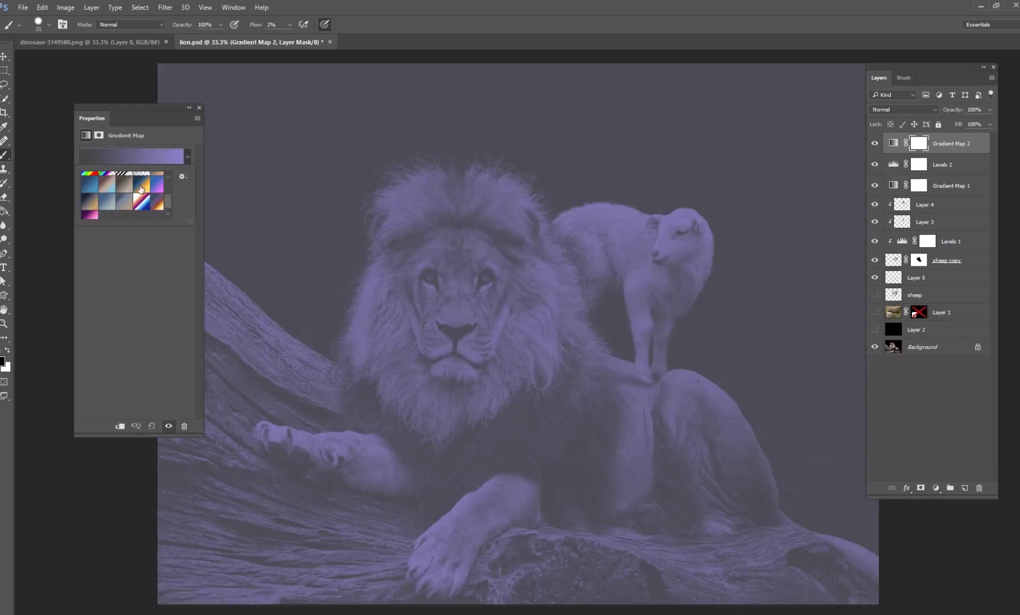
left_click_drag(169, 190, 166, 179)
left_click(112, 180)
left_click(125, 177)
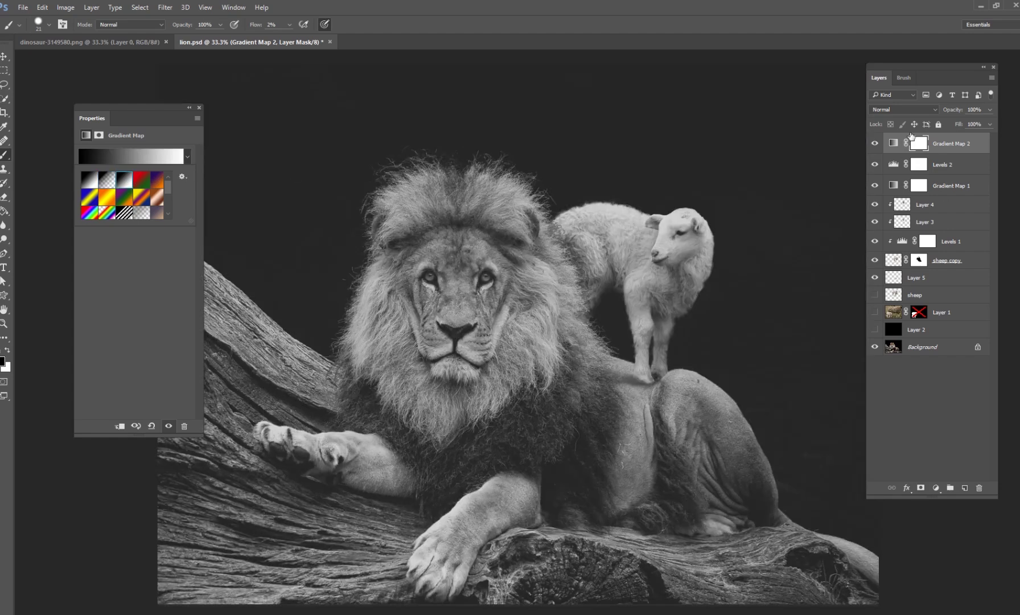
left_click(903, 109)
left_click(888, 136)
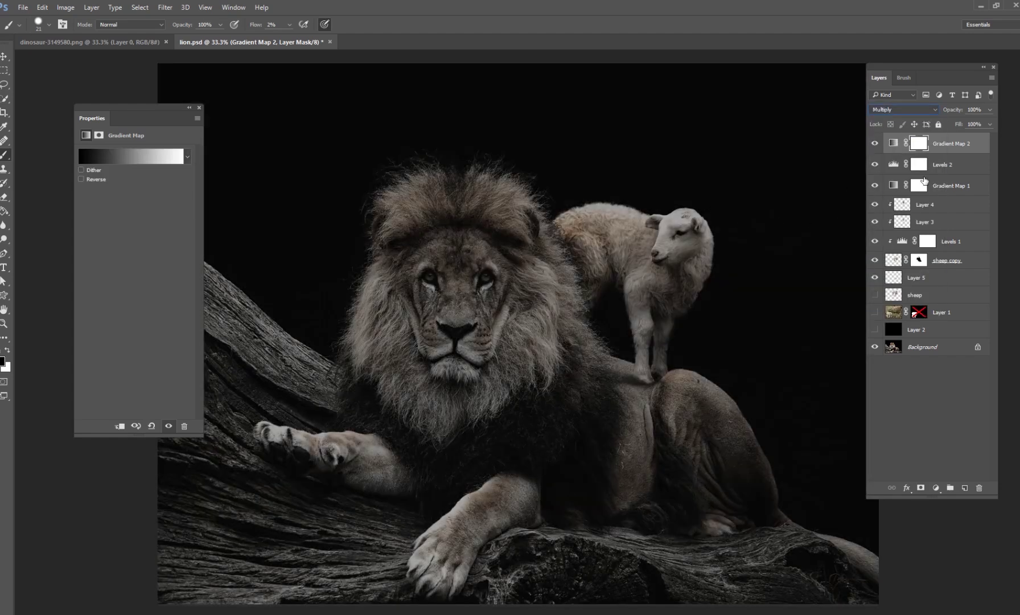
left_click_drag(990, 109, 989, 123)
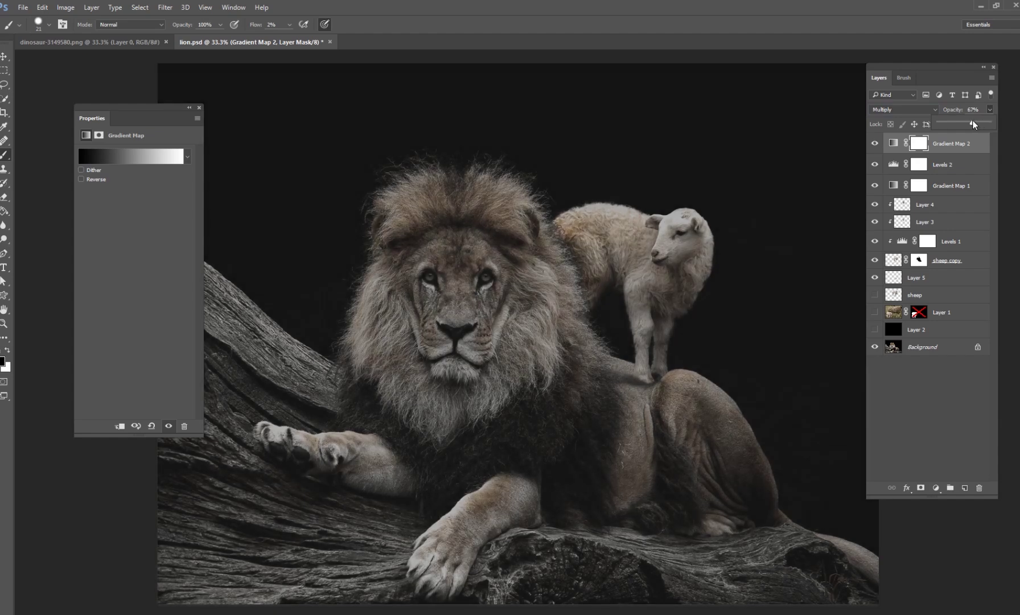
left_click_drag(973, 124, 974, 125)
- Add a Brightness/Contrast adjustment with brightness 81 and contrast 68
left_click(935, 488)
left_click(962, 301)
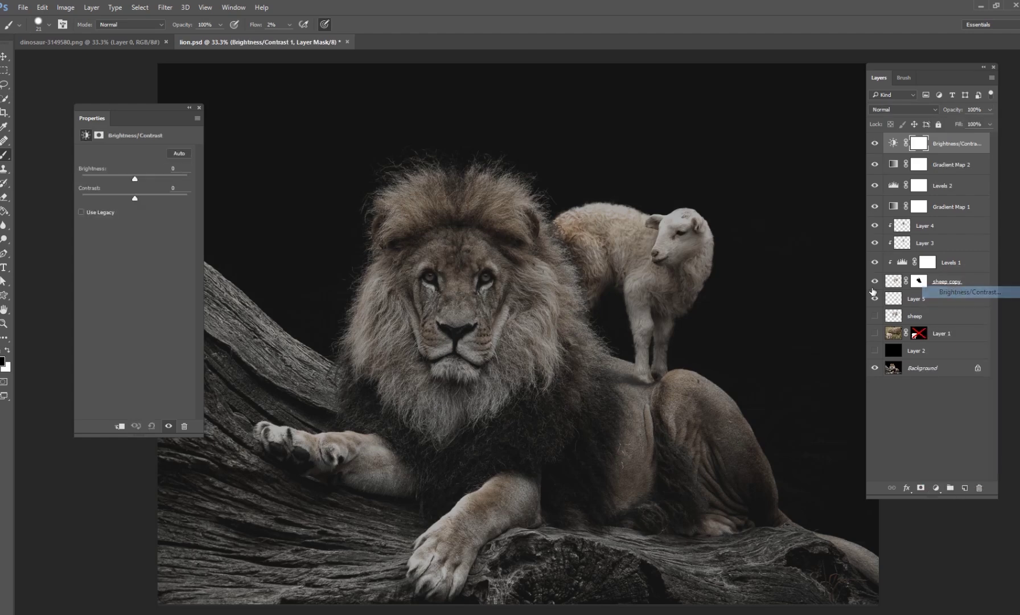
left_click_drag(135, 179, 158, 180)
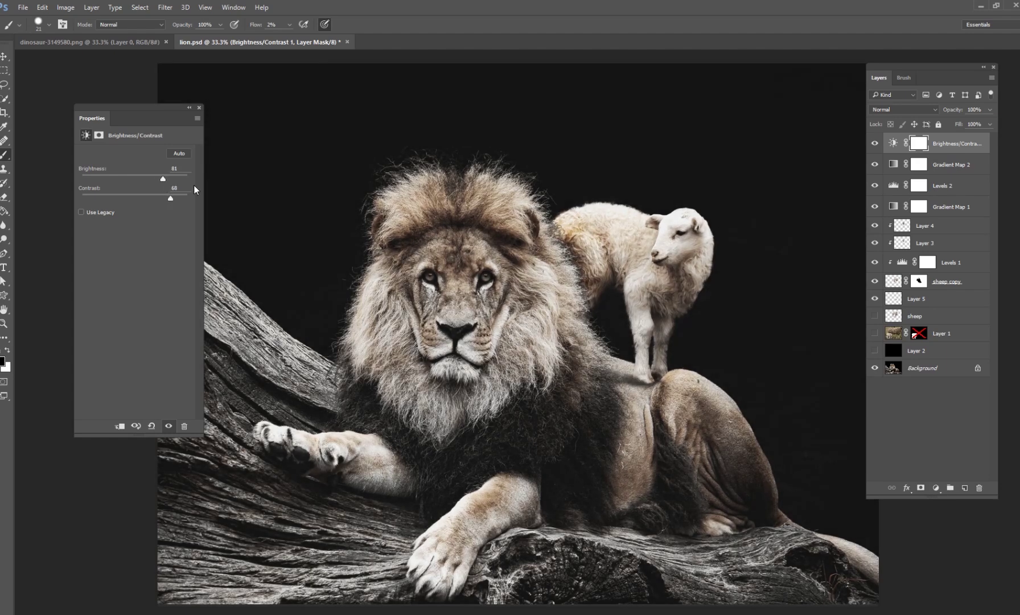
- Add Vibrance 1 at +29 vibrance and +25 saturation, then hide the five grading layers
left_click(935, 488)
left_click(953, 344)
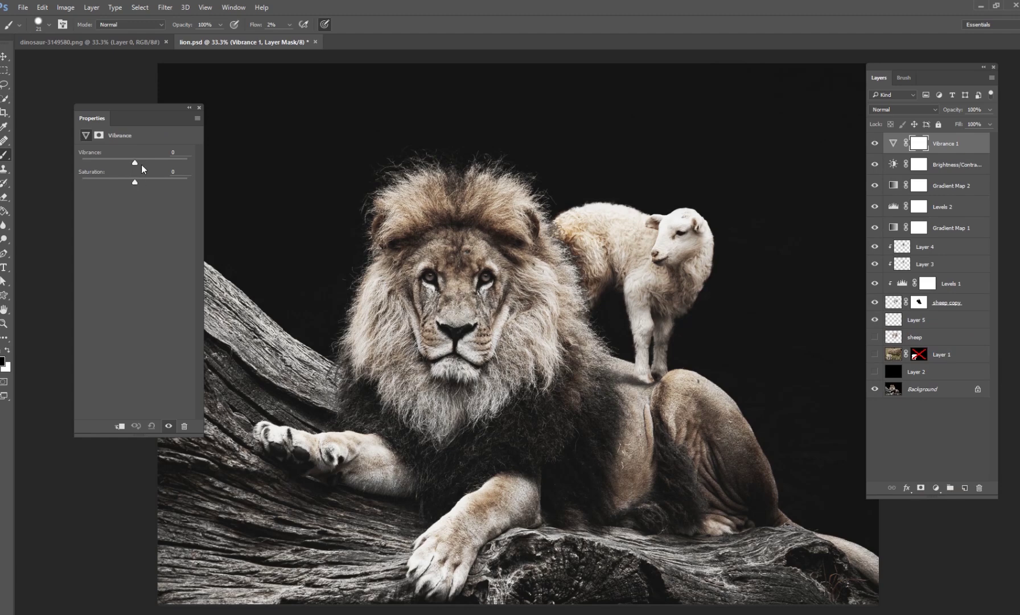
left_click_drag(134, 182, 150, 181)
left_click_drag(875, 228, 883, 165)
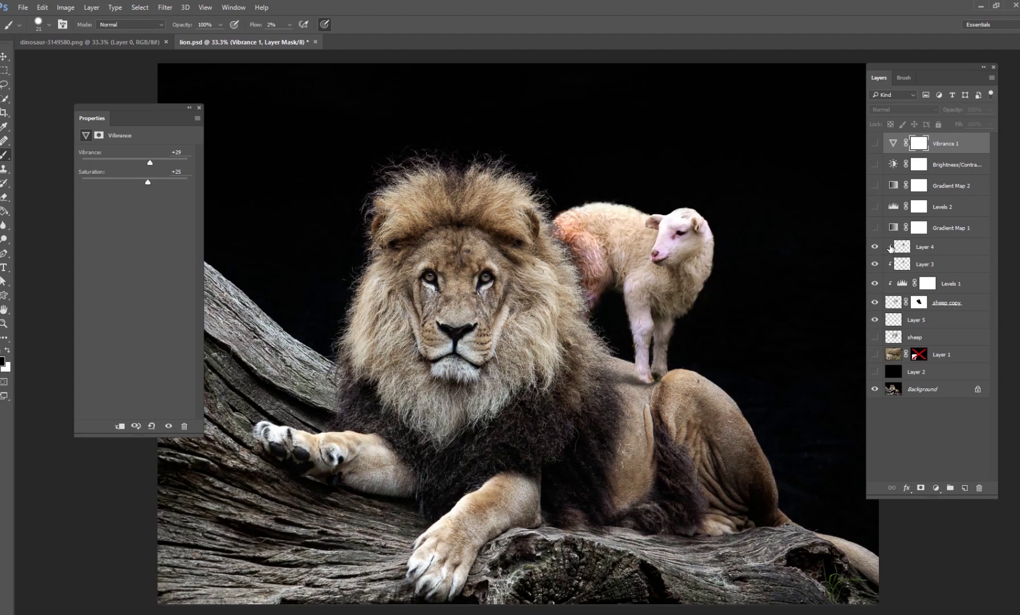
- Make Gradient Map 1, Levels 2, Gradient Map 2, Brightness/Contrast 1 and Vibrance 1 visible again
left_click(956, 233)
left_click(875, 228)
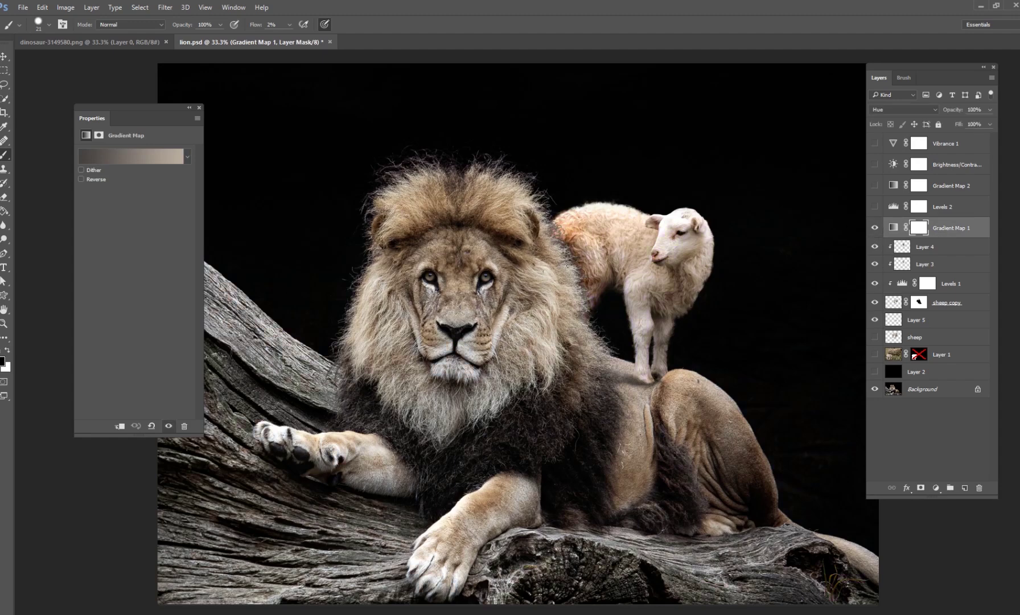
left_click(943, 206)
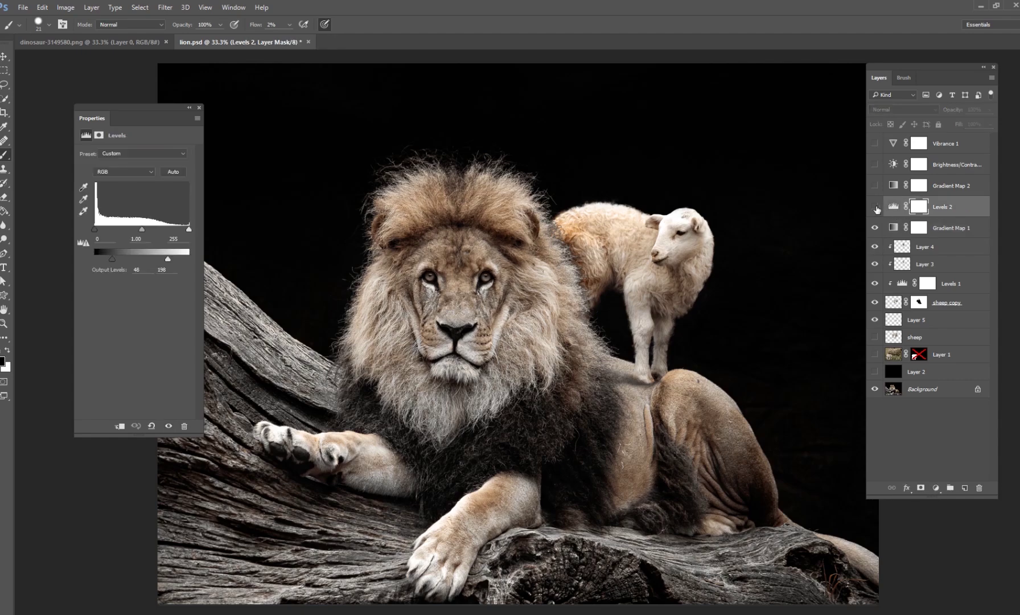
left_click(874, 206)
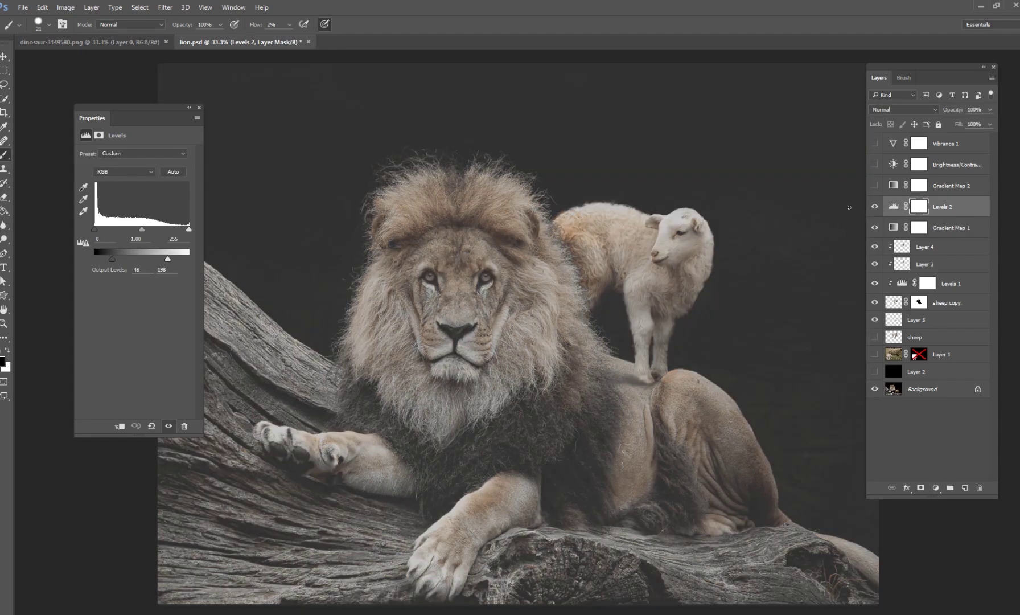
left_click(875, 185)
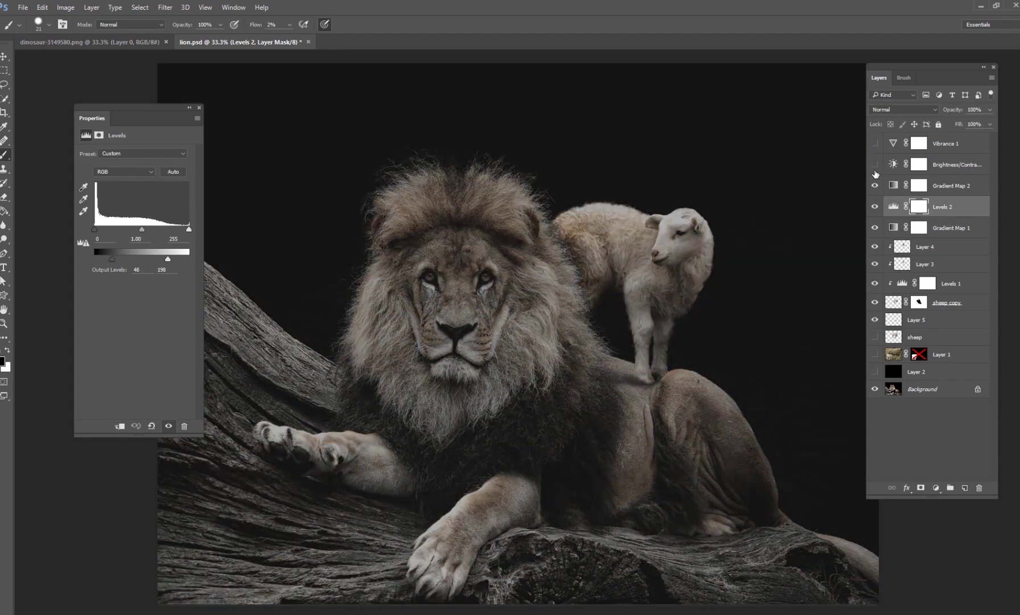
left_click(875, 164)
left_click(953, 186)
left_click(954, 187)
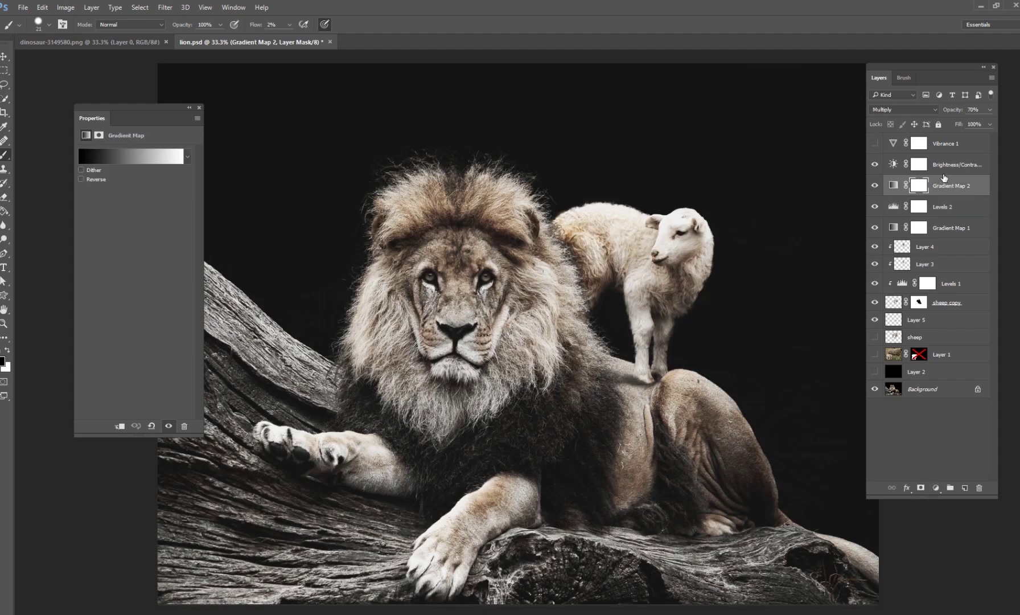
left_click(947, 167)
left_click(874, 144)
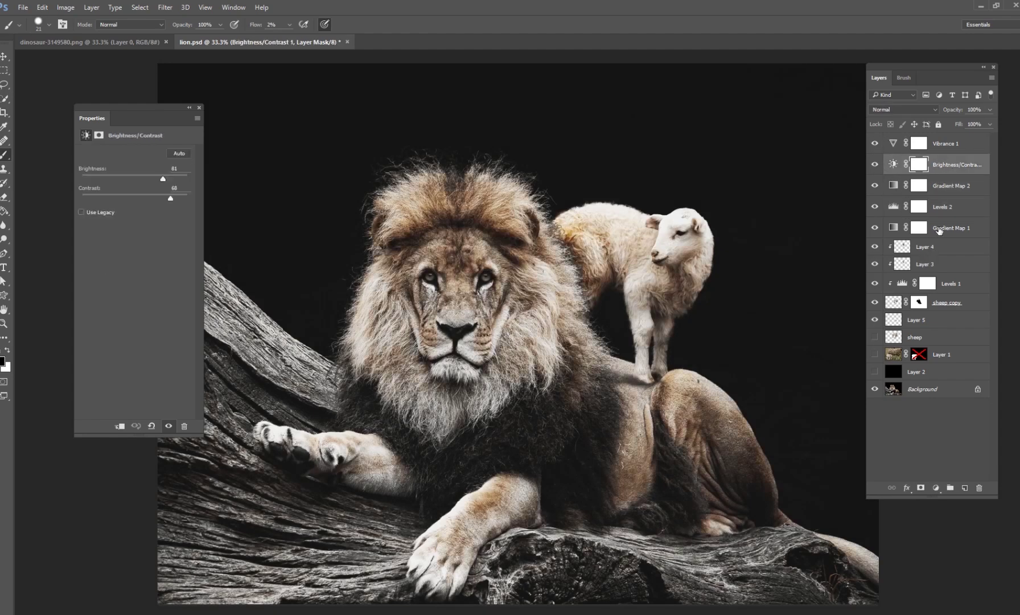
- Select Gradient Map 1 through Vibrance 1 and group them into Group 1 with Ctrl+G
left_click(940, 229)
left_click(945, 147, "shift")
key("ctrl+g")
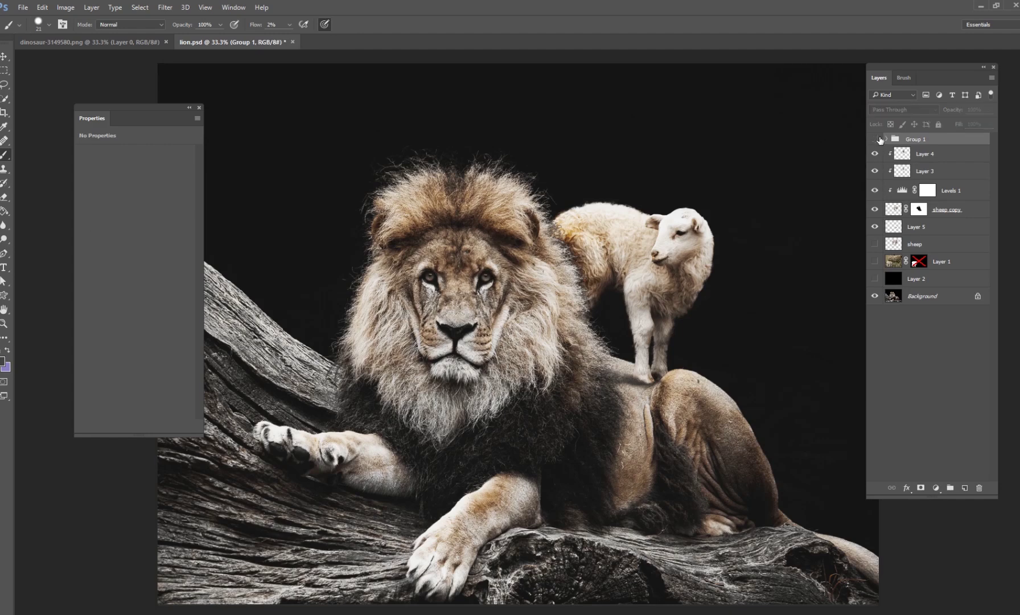
left_click(876, 140)
left_click(875, 140)
left_click(875, 139)
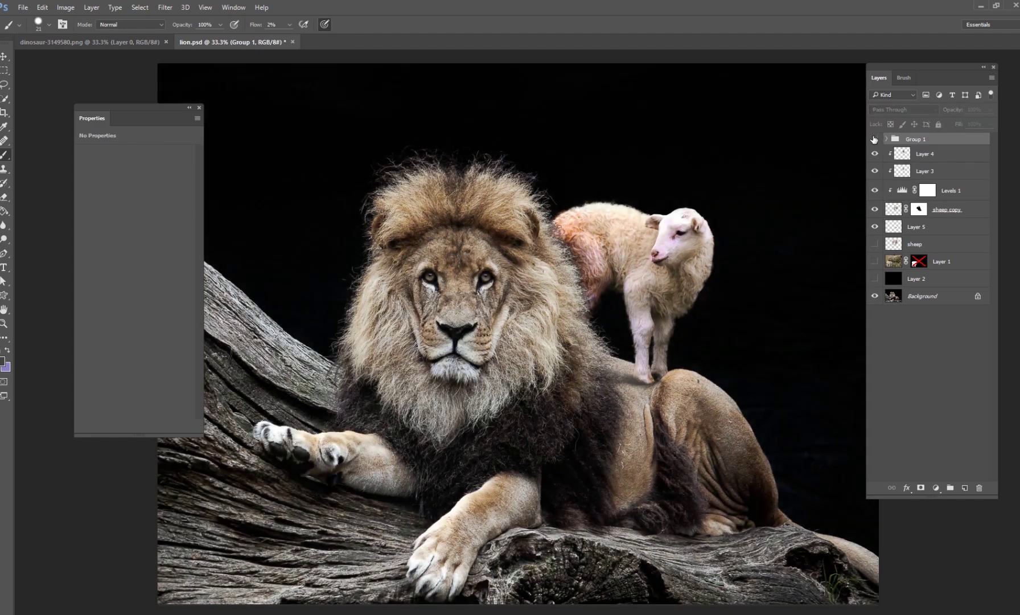
left_click(875, 139)
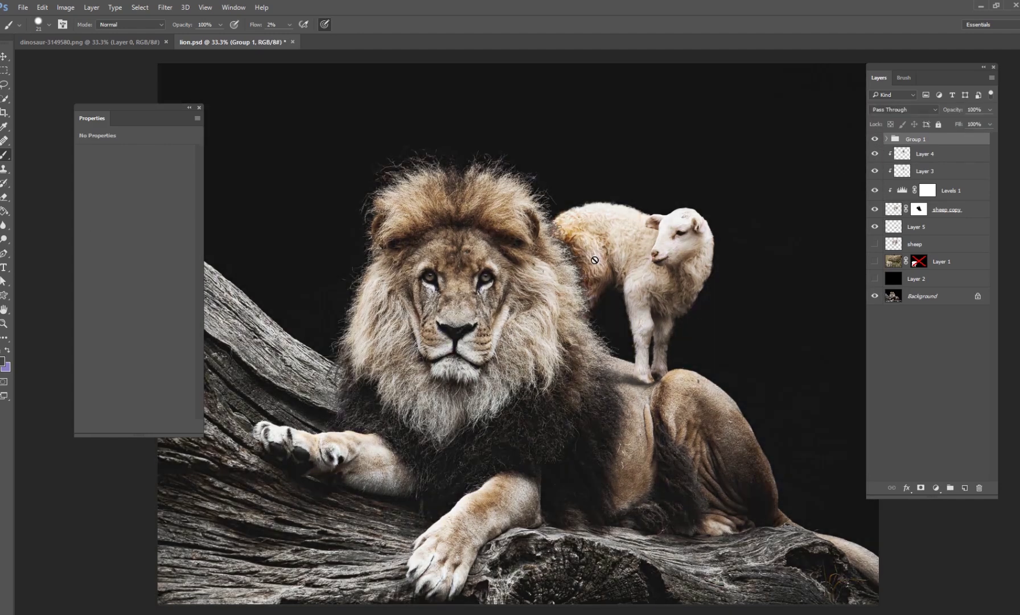
left_click(929, 298)
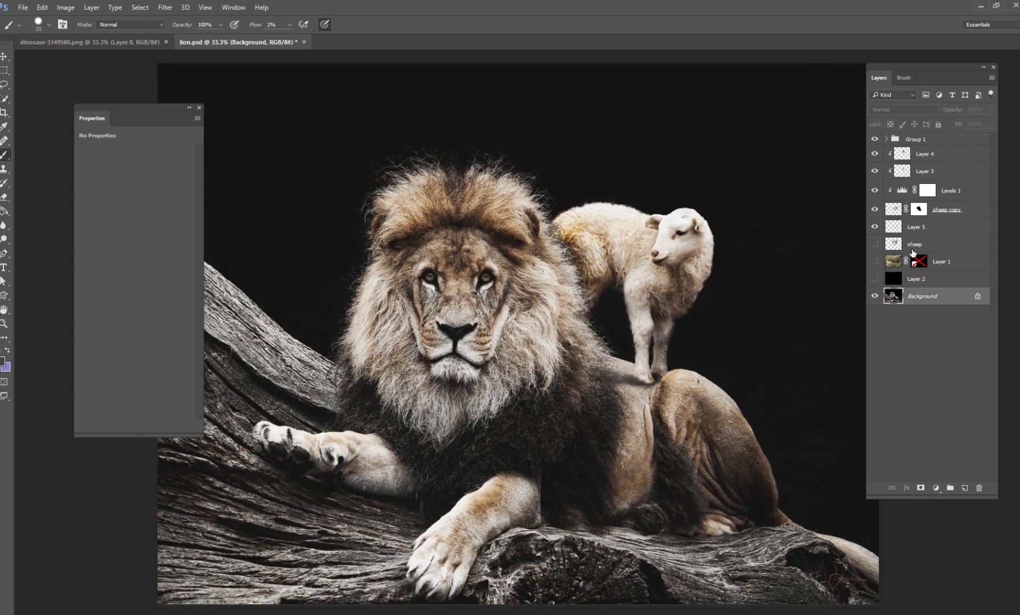
key("alt+bracketright")
left_click(934, 300)
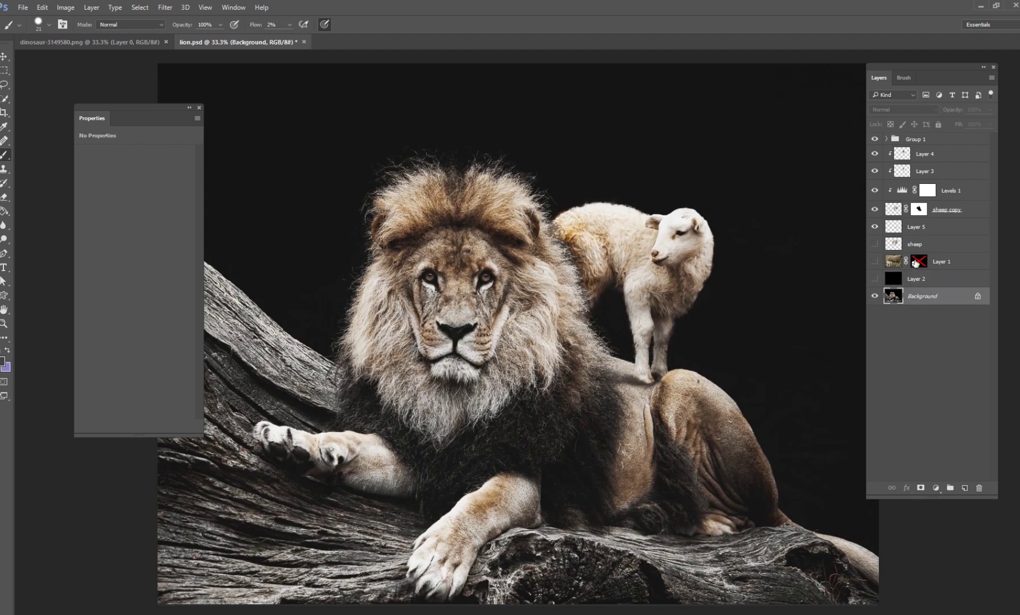